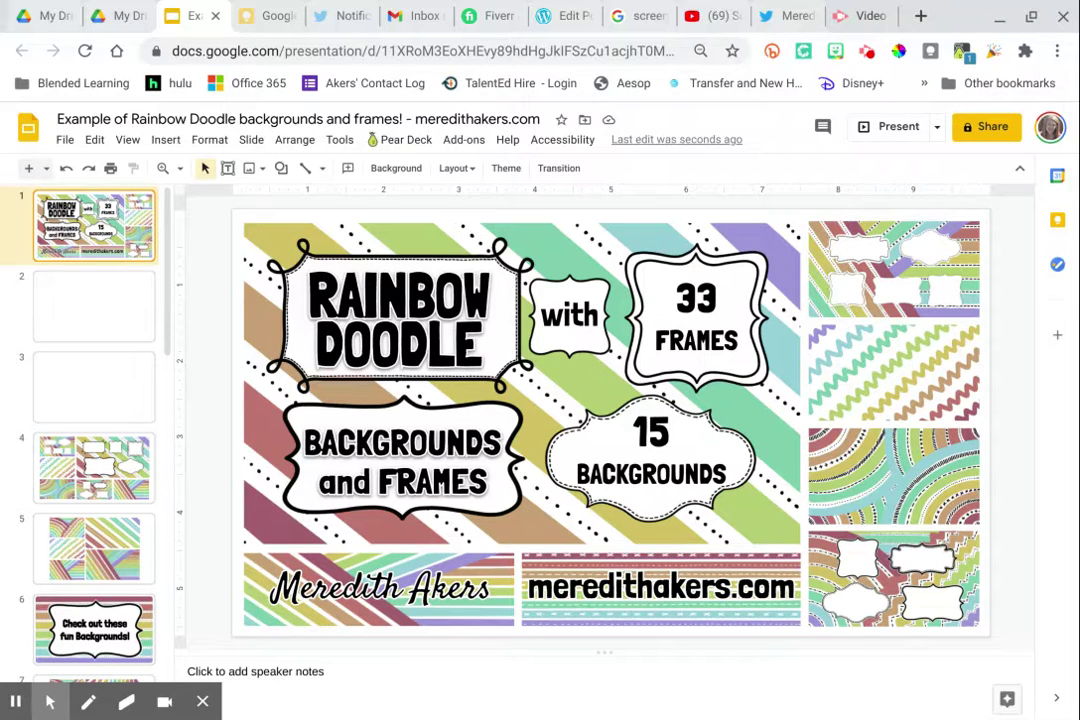
Open blank slide 2 and bring up Google Drive as the source for inserting an image.
{"action": "left_click", "coordinate": [130, 321]}
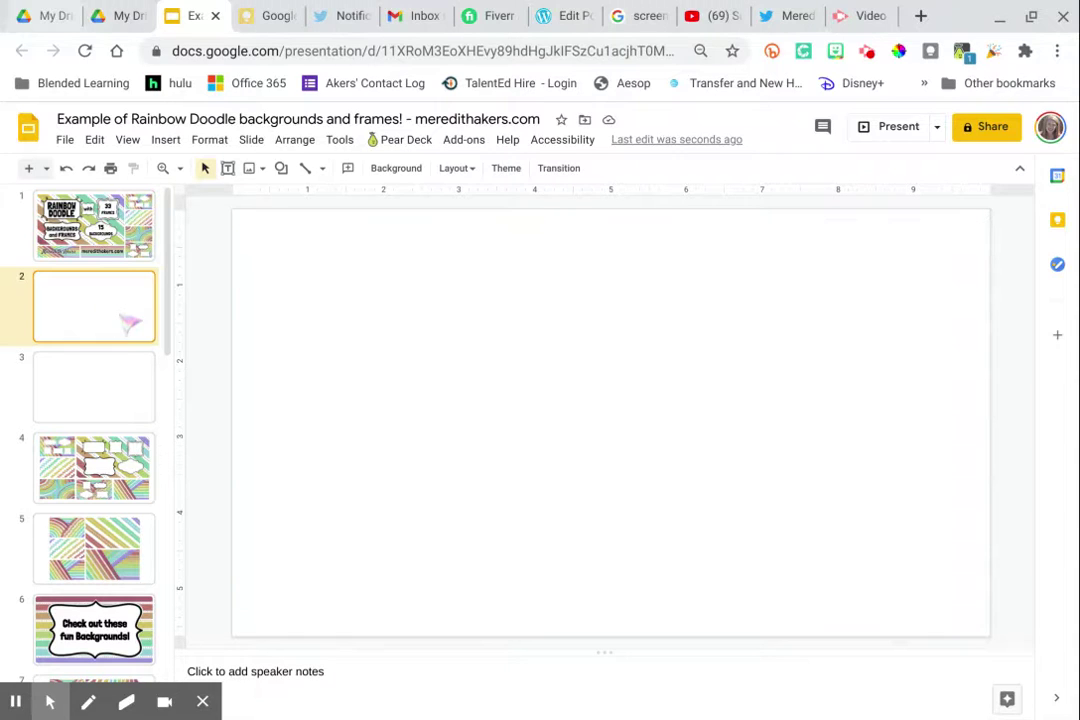
{"action": "left_click", "coordinate": [166, 140]}
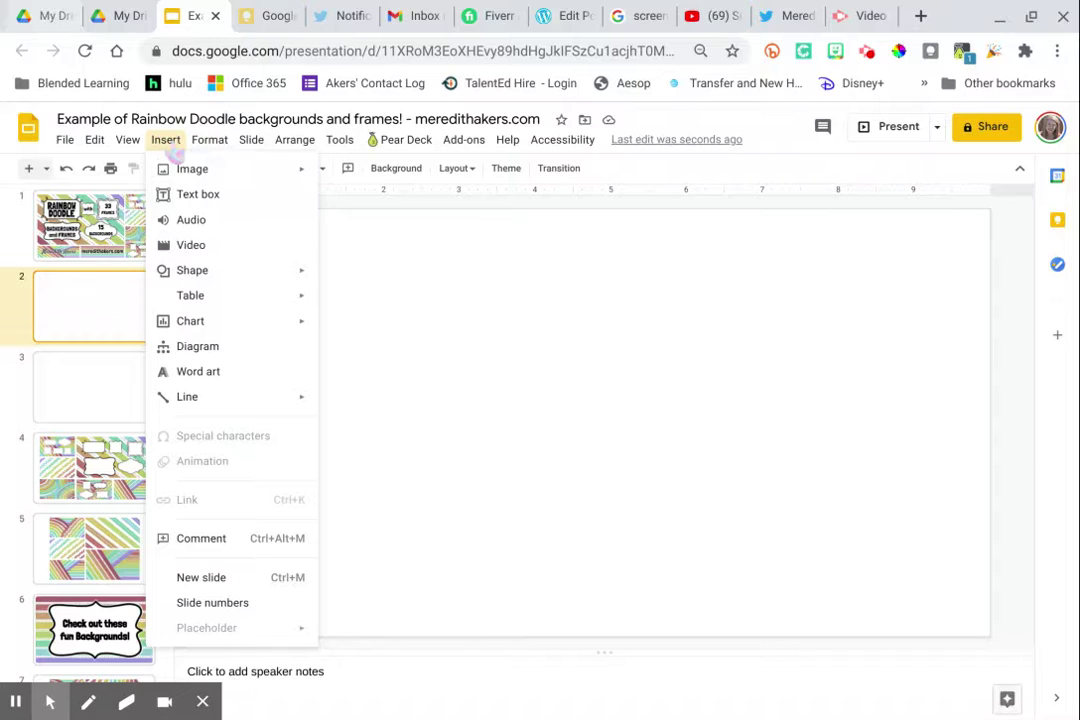
{"action": "mouse_move", "coordinate": [250, 172]}
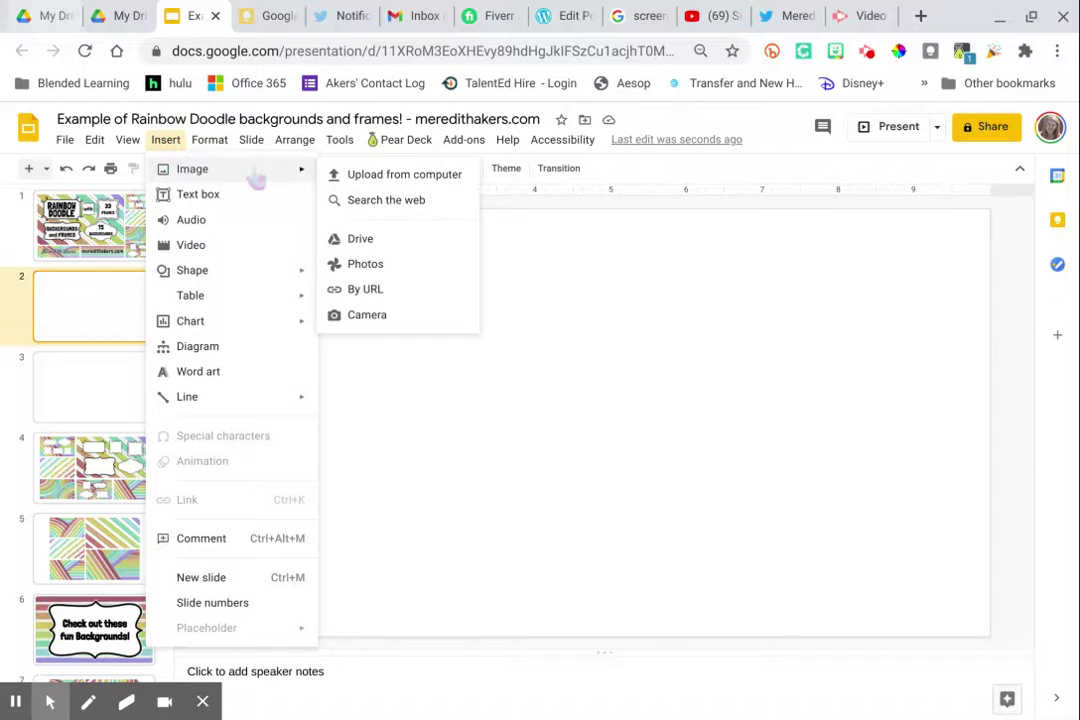
{"action": "left_click", "coordinate": [395, 245]}
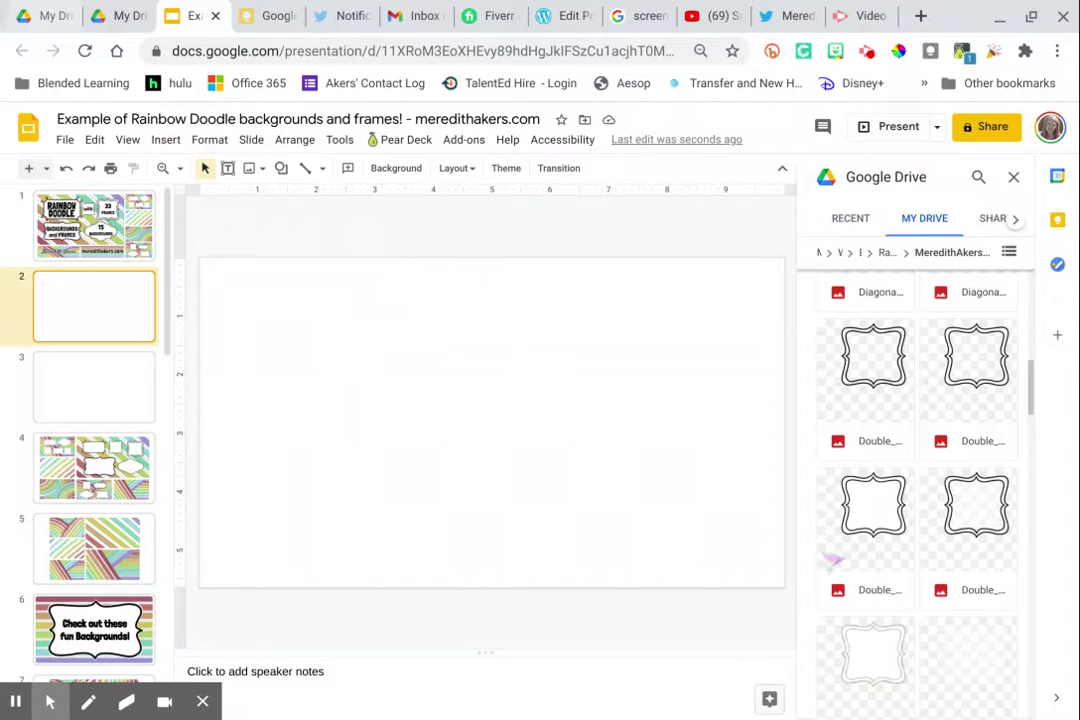
Search Drive for meredithakers.com, and return from the results to the folder view.
{"action": "left_click", "coordinate": [978, 178]}
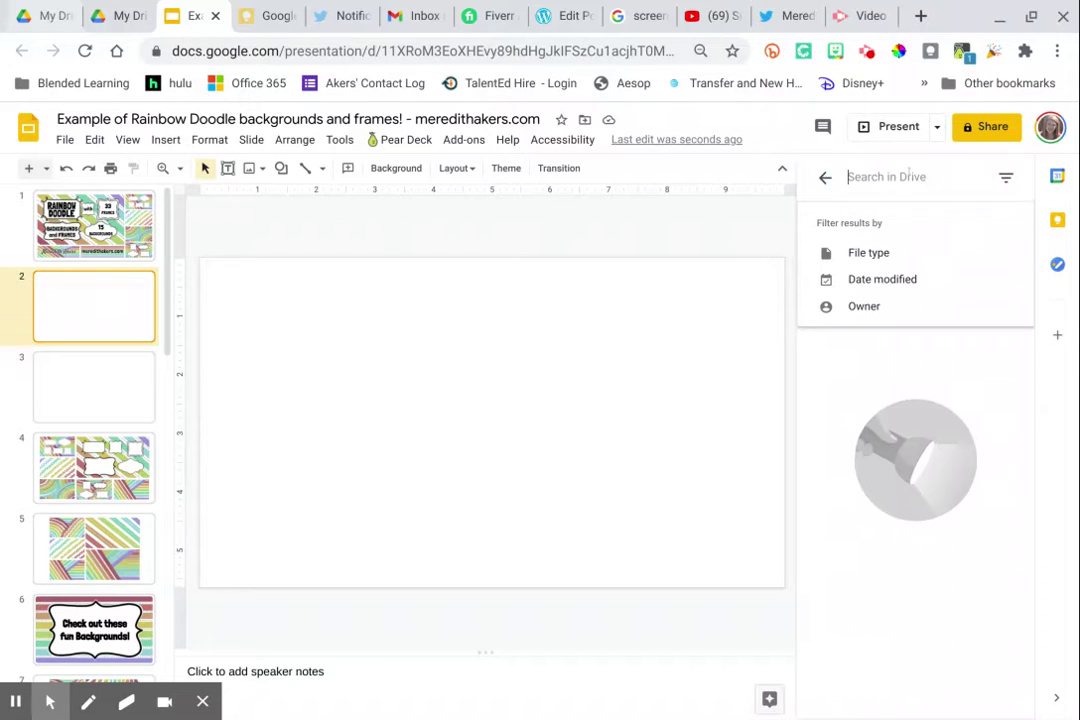
{"action": "type", "text": "meredithaker"}
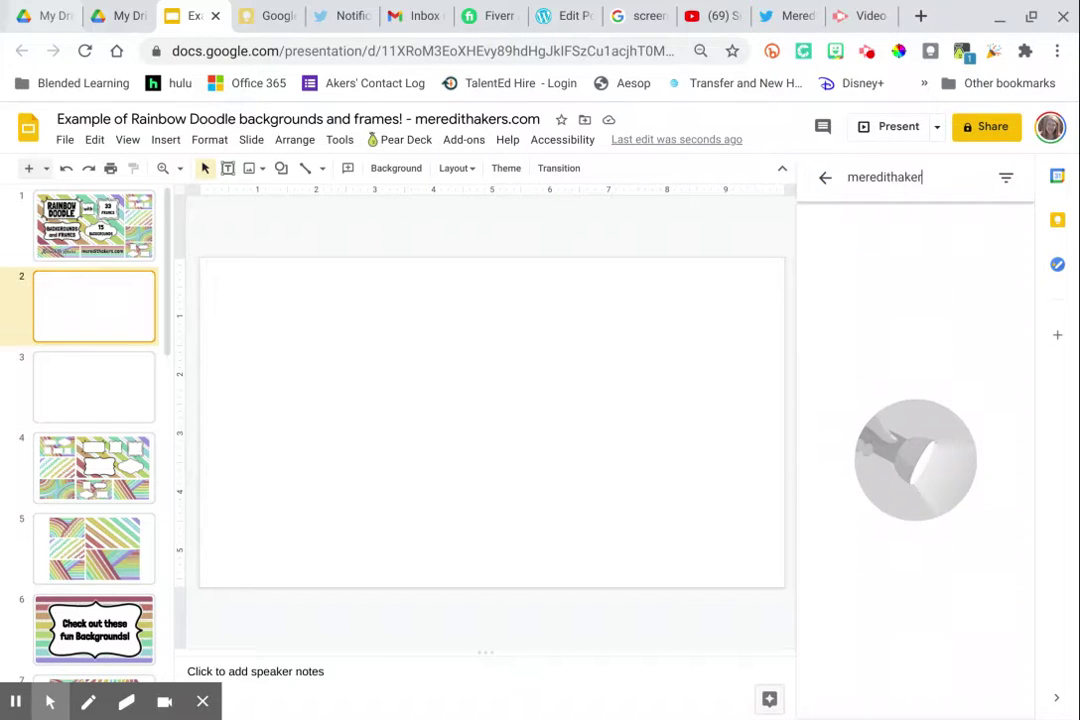
{"action": "type", "text": "s.com"}
{"action": "key", "text": "Return"}
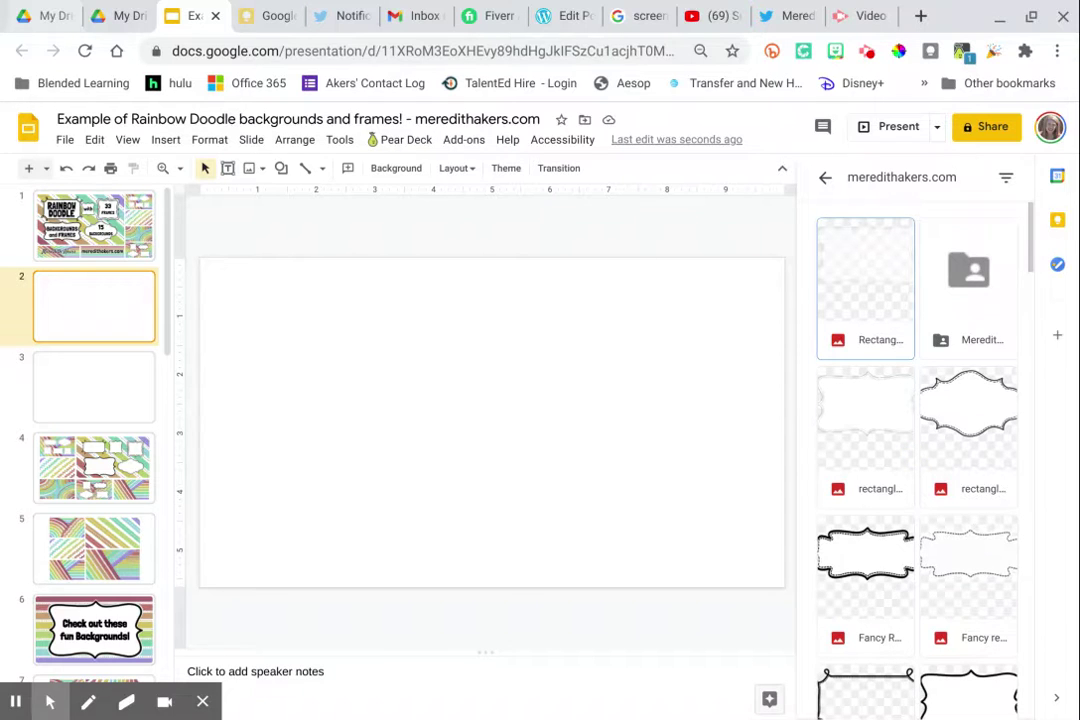
{"action": "left_click", "coordinate": [825, 177]}
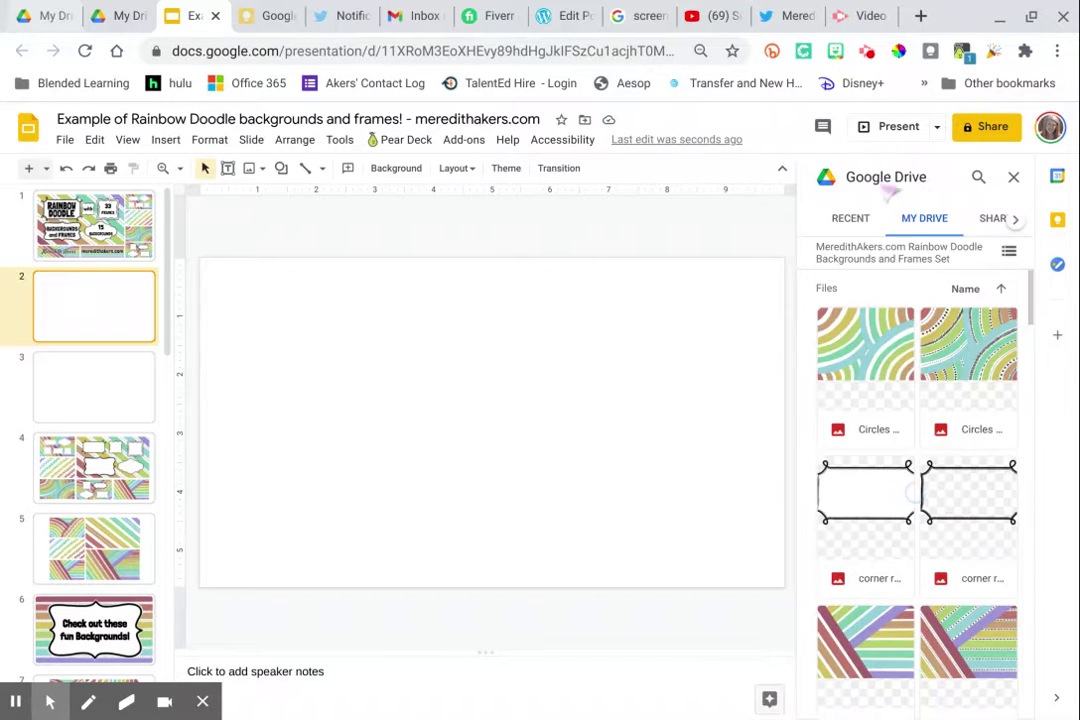
Search Drive for "Rainbow Doodle" and open the shared Rainbow Doodle Backgrounds and Frames Set folder.
{"action": "left_click", "coordinate": [979, 177]}
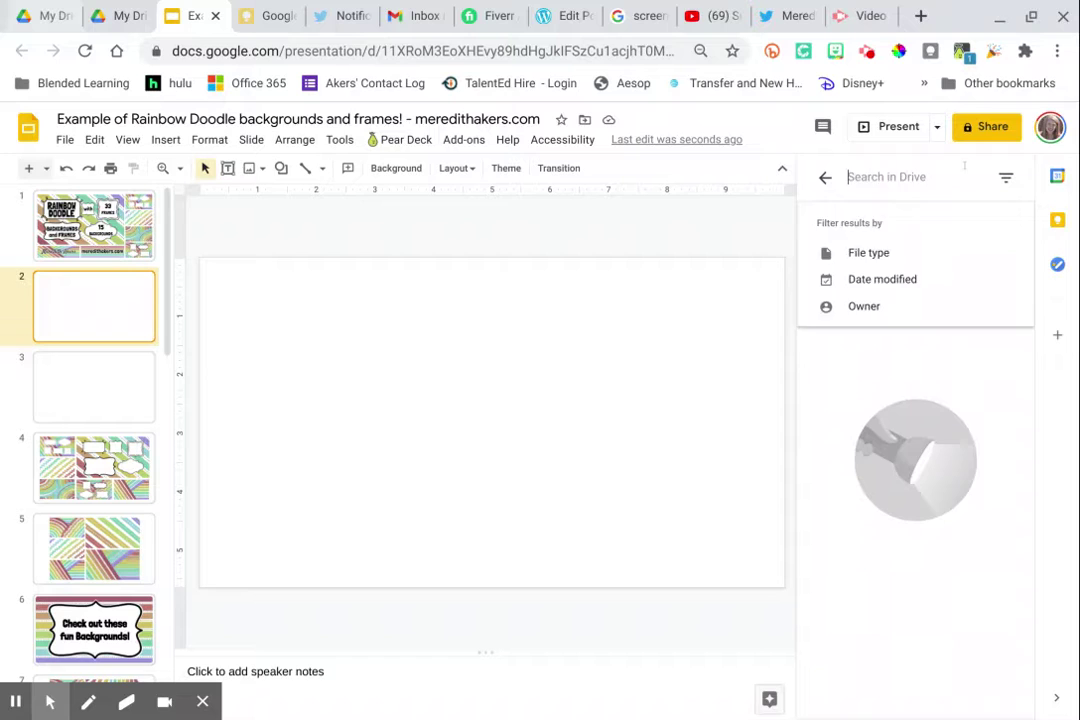
{"action": "type", "text": "Rainbow Doo"}
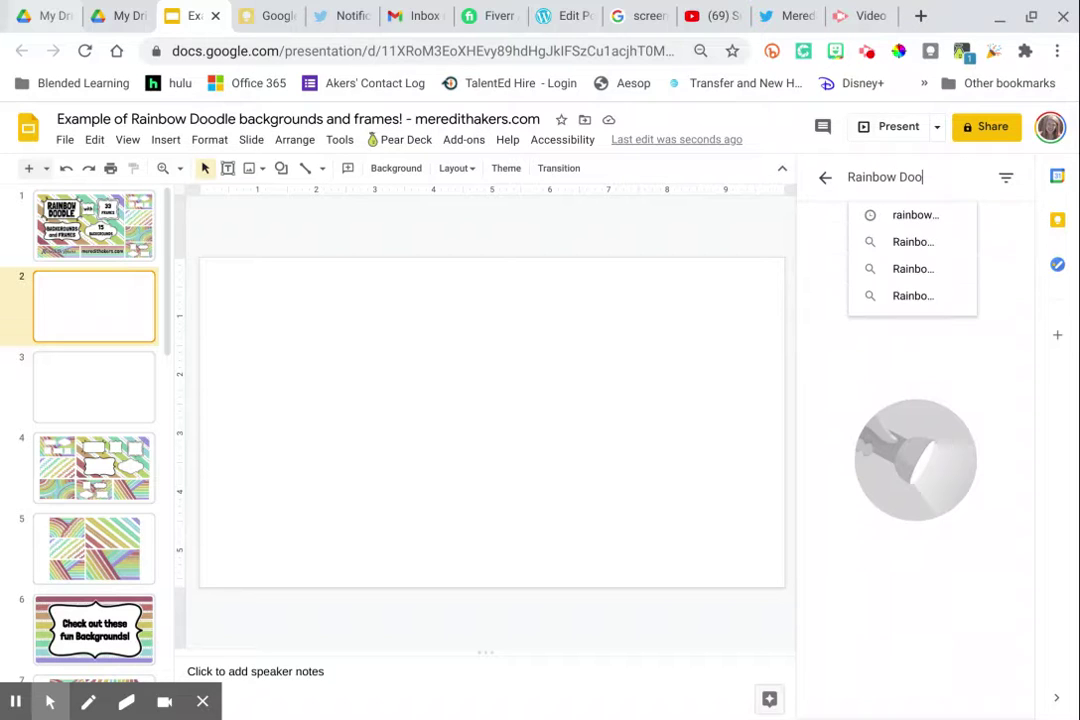
{"action": "type", "text": "dle"}
{"action": "key", "text": "Return"}
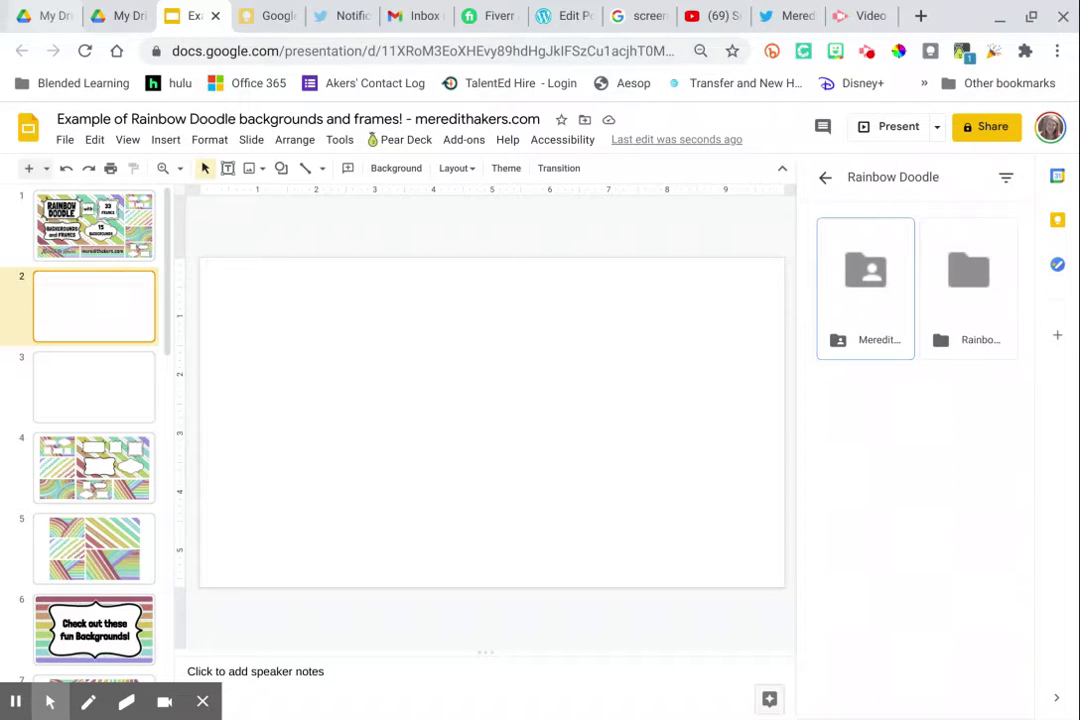
{"action": "left_click", "coordinate": [876, 344]}
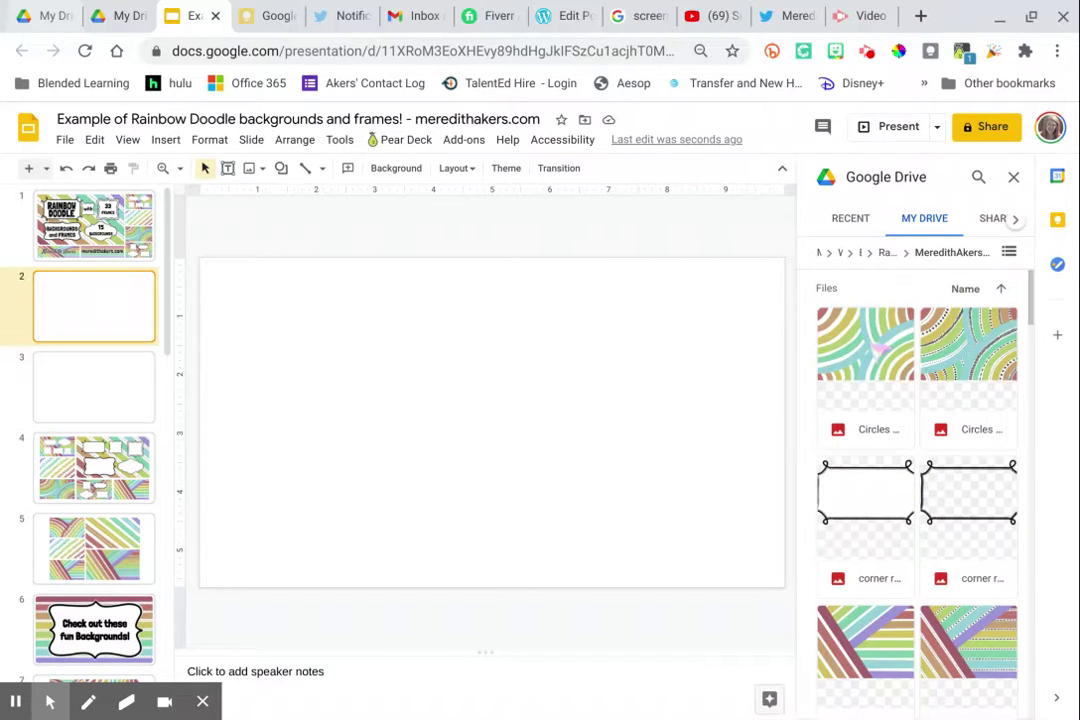
Insert the criss-cross striped background with white dots, dashes and plus signs from the Drive folder onto slide 2.
{"action": "scroll", "coordinate": [917, 490], "scroll_direction": "down", "scroll_amount": 10}
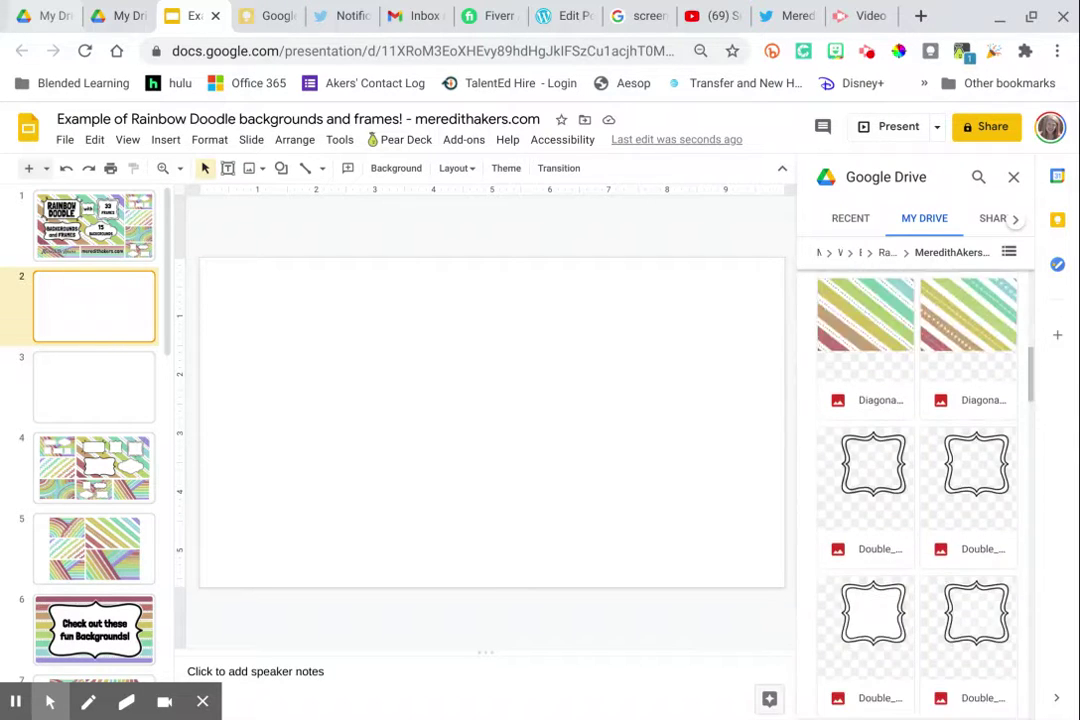
{"action": "scroll", "coordinate": [917, 490], "scroll_direction": "down", "scroll_amount": 5}
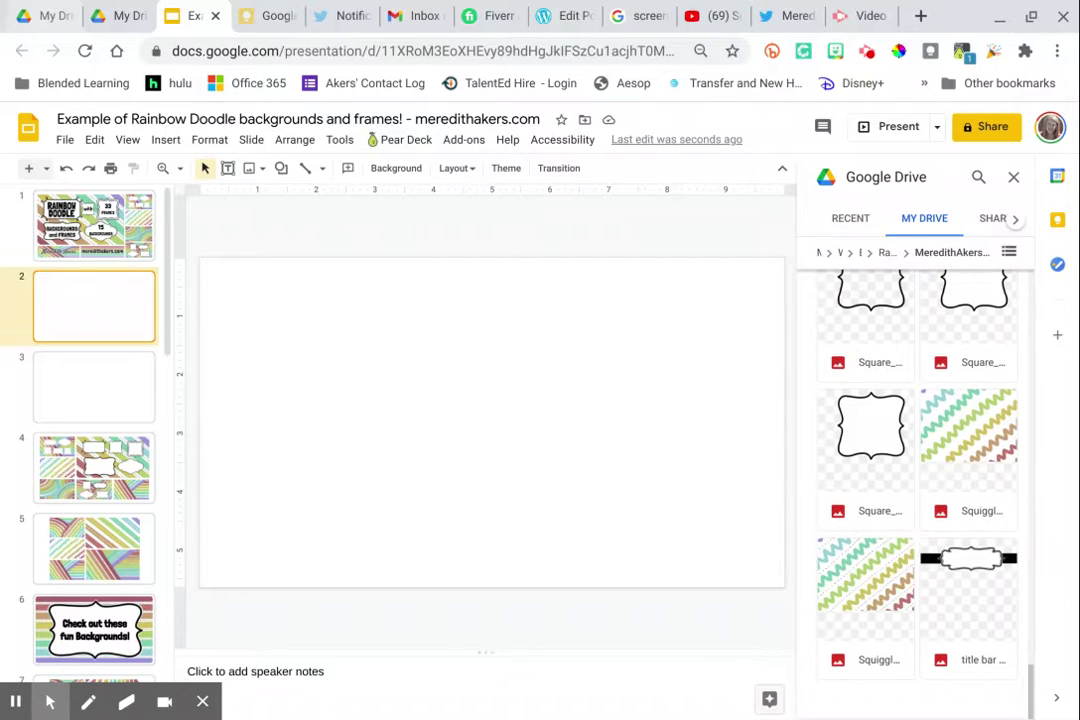
{"action": "scroll", "coordinate": [917, 490], "scroll_direction": "up", "scroll_amount": 15}
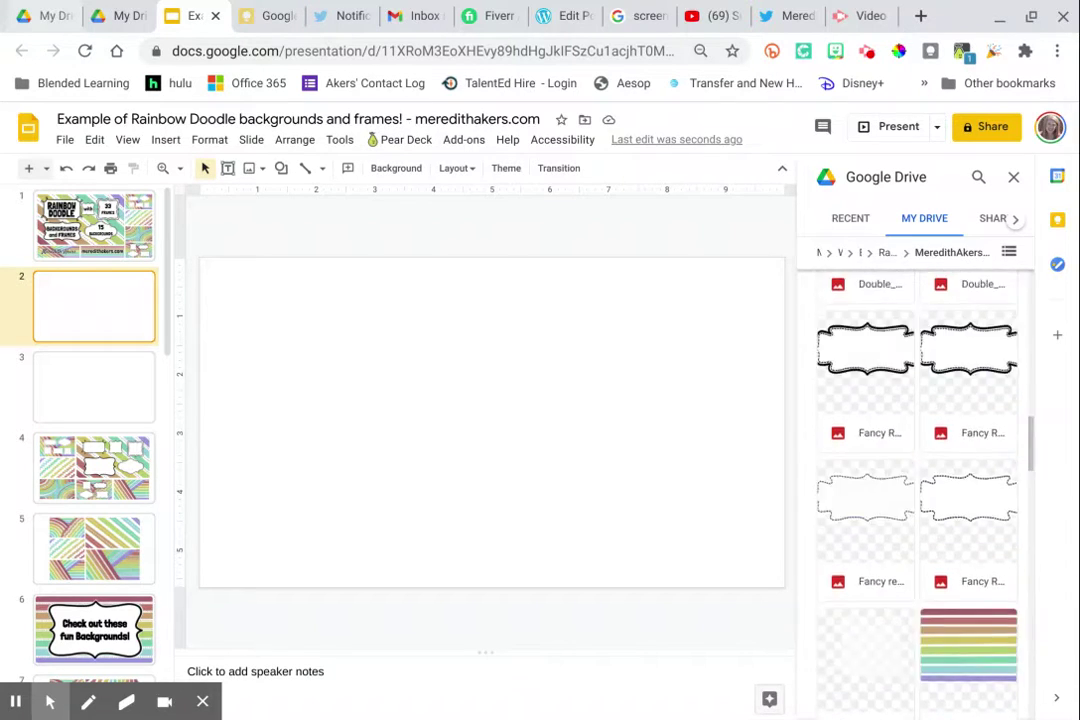
{"action": "scroll", "coordinate": [917, 490], "scroll_direction": "down", "scroll_amount": 5}
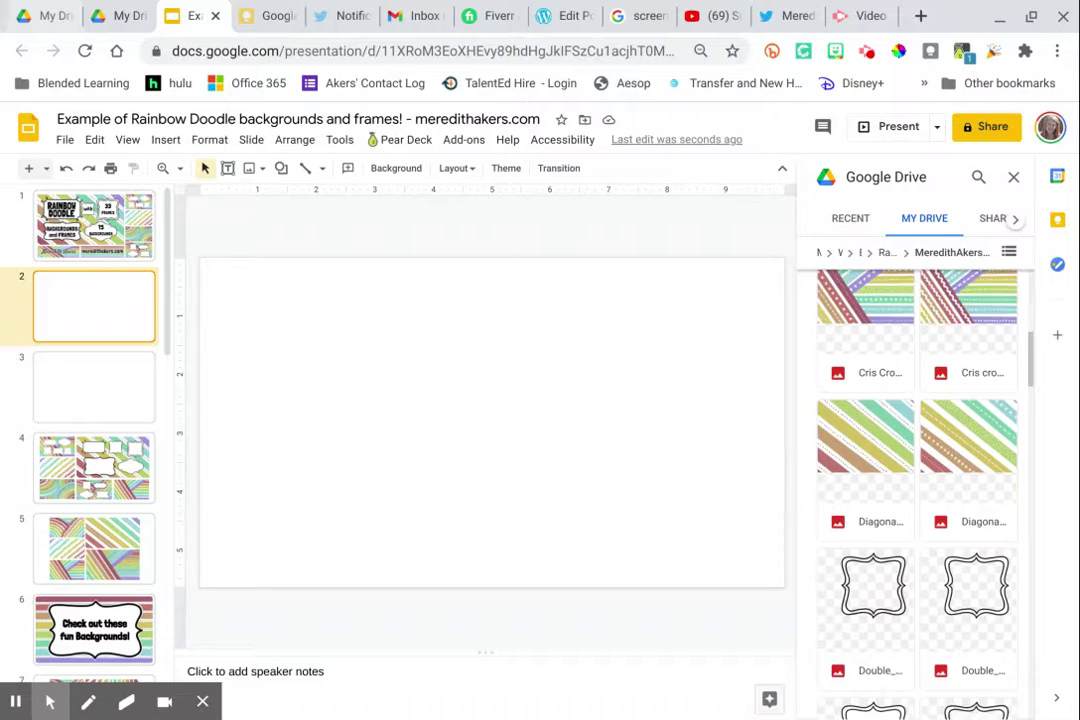
{"action": "scroll", "coordinate": [917, 490], "scroll_direction": "up", "scroll_amount": 2}
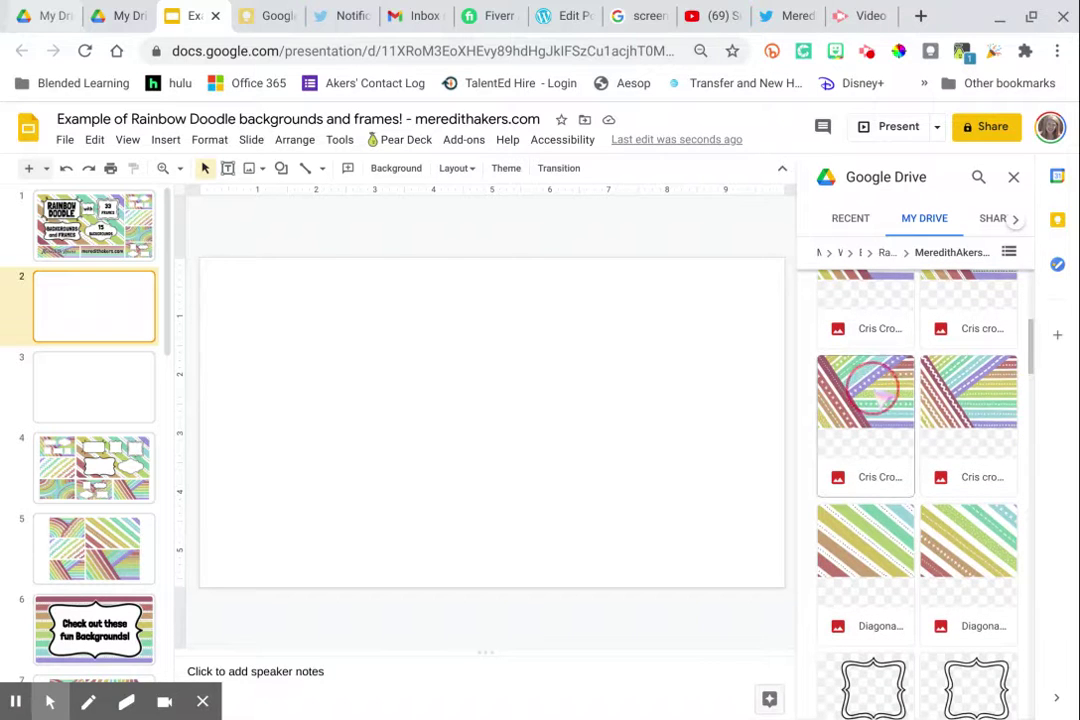
{"action": "left_click_drag", "start_coordinate": [822, 374], "coordinate": [690, 372]}
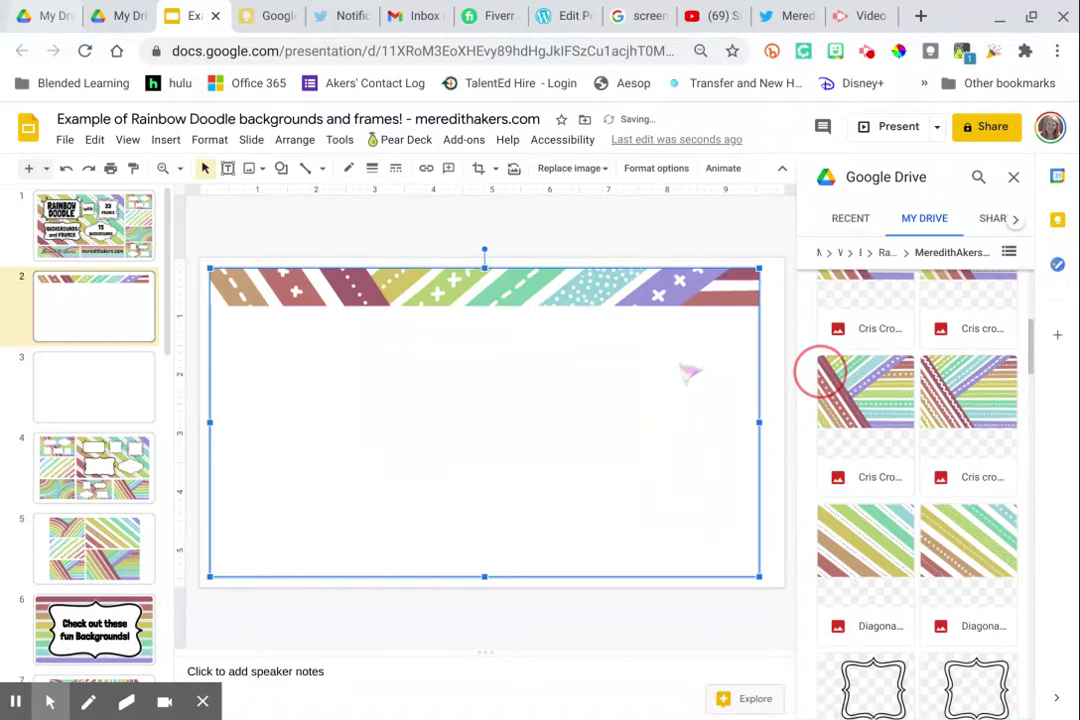
Align the background image with the slide's upper-left corner and enlarge it to fill the whole slide.
{"action": "left_click", "coordinate": [338, 313]}
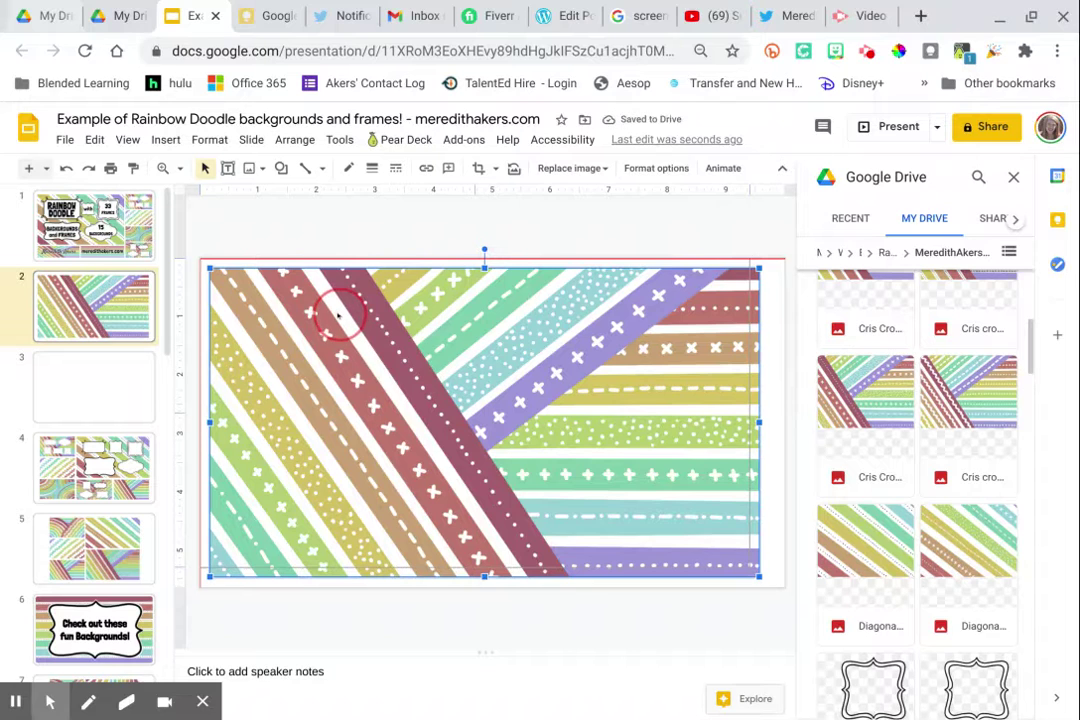
{"action": "left_click_drag", "start_coordinate": [338, 313], "coordinate": [329, 304]}
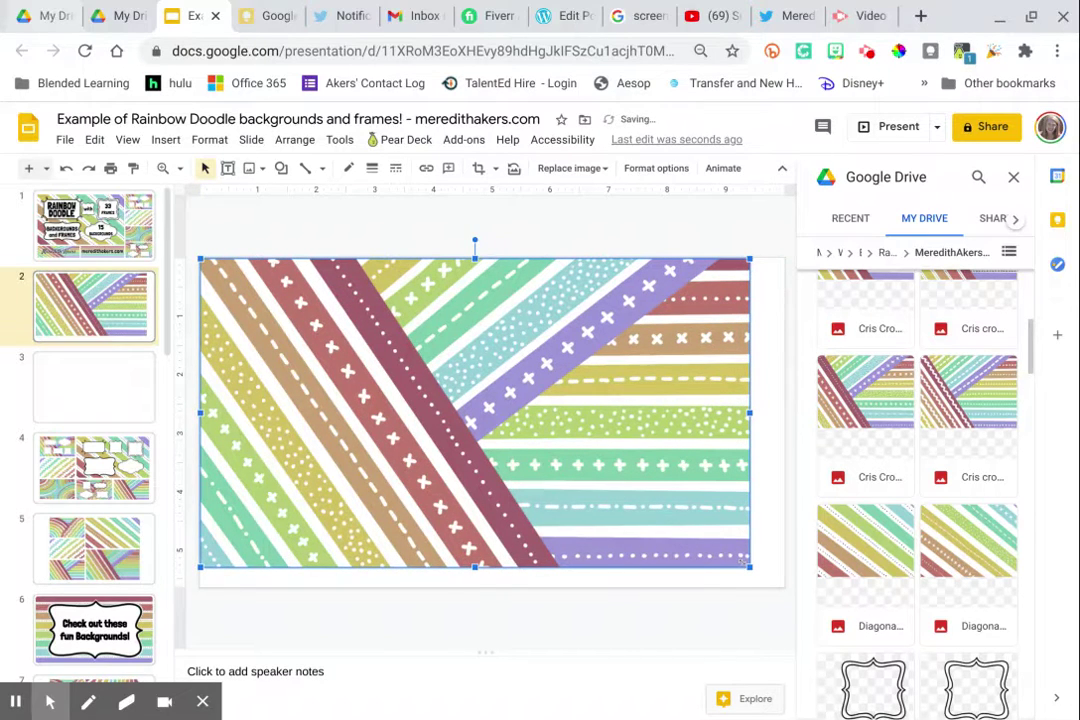
{"action": "left_click_drag", "start_coordinate": [745, 562], "coordinate": [783, 586]}
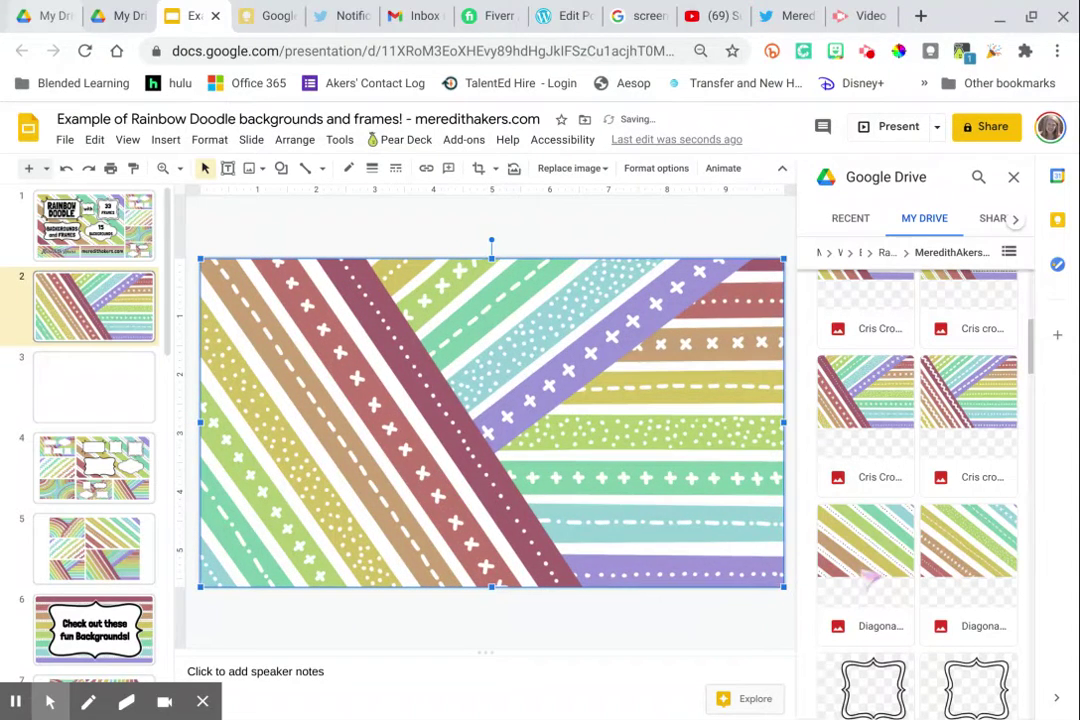
Insert the white-filled rectangular frame with looped corners from the Drive folder and center it over slide 2's background.
{"action": "scroll", "coordinate": [868, 574], "scroll_direction": "up", "scroll_amount": 3}
{"action": "scroll", "coordinate": [900, 560], "scroll_direction": "down", "scroll_amount": 4}
{"action": "scroll", "coordinate": [928, 548], "scroll_direction": "up", "scroll_amount": 3}
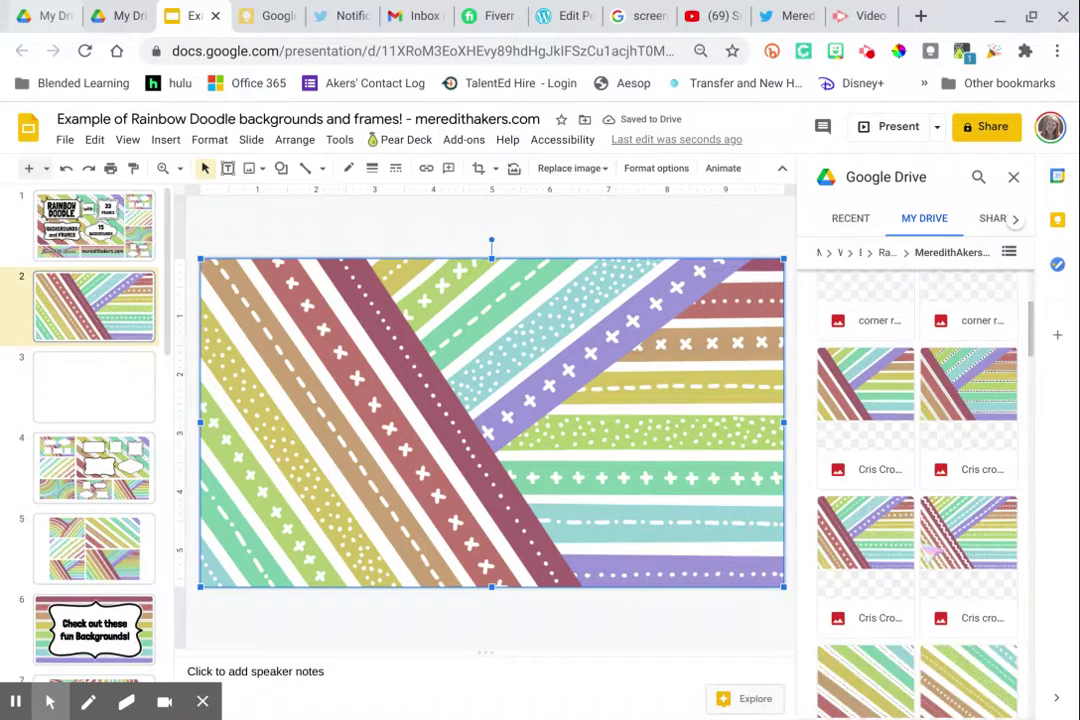
{"action": "scroll", "coordinate": [928, 550], "scroll_direction": "up", "scroll_amount": 3}
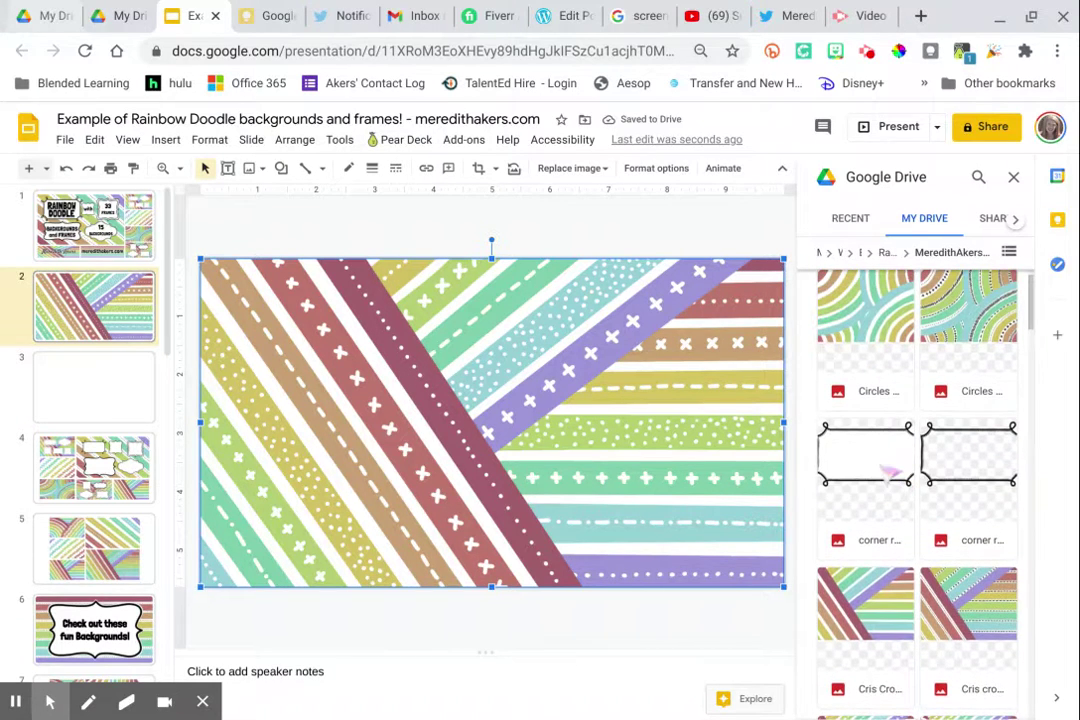
{"action": "left_click_drag", "start_coordinate": [890, 470], "coordinate": [558, 443]}
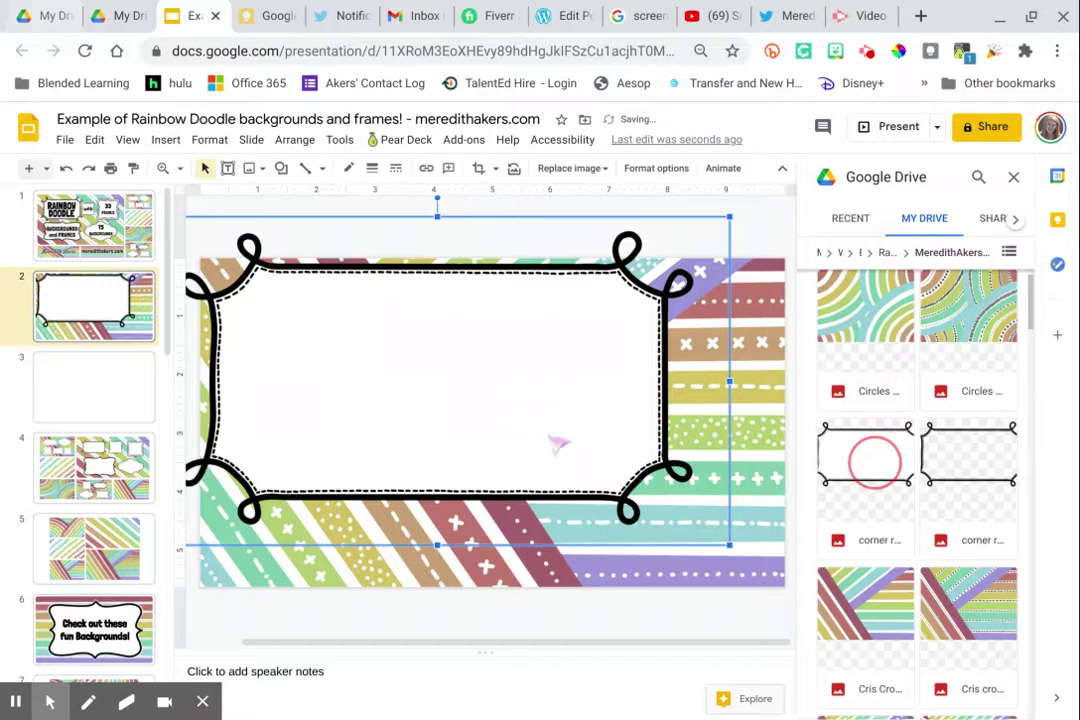
{"action": "left_click_drag", "start_coordinate": [470, 398], "coordinate": [494, 422]}
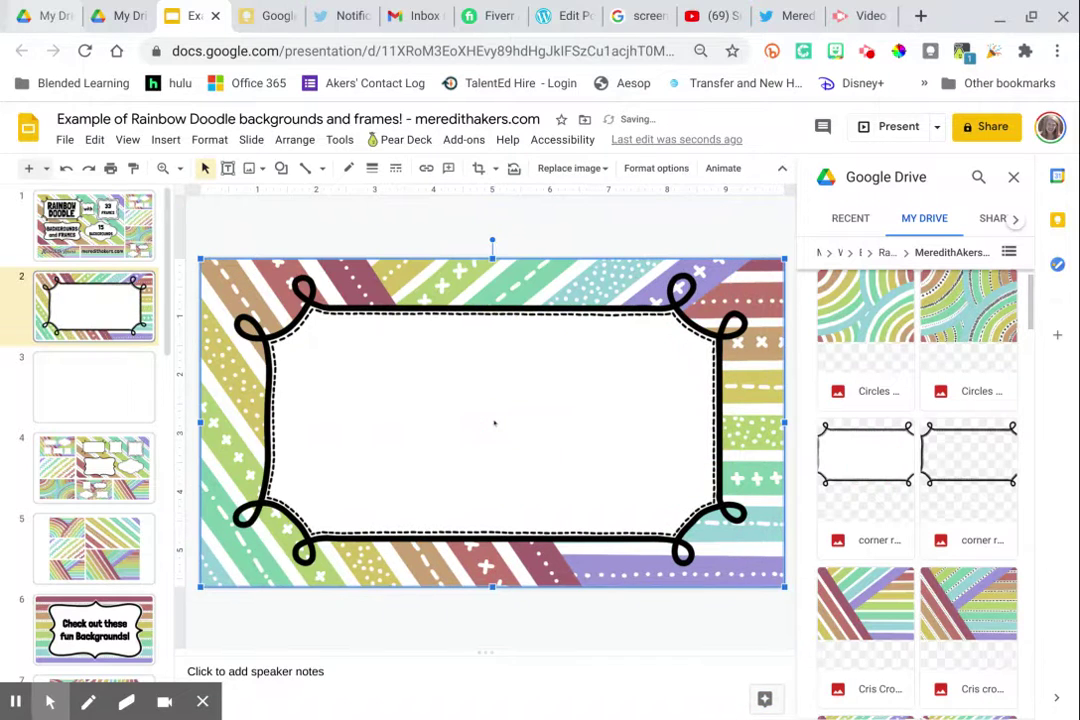
Draw a text box that nearly fills the white area inside the looped-corner frame.
{"action": "left_click", "coordinate": [449, 226]}
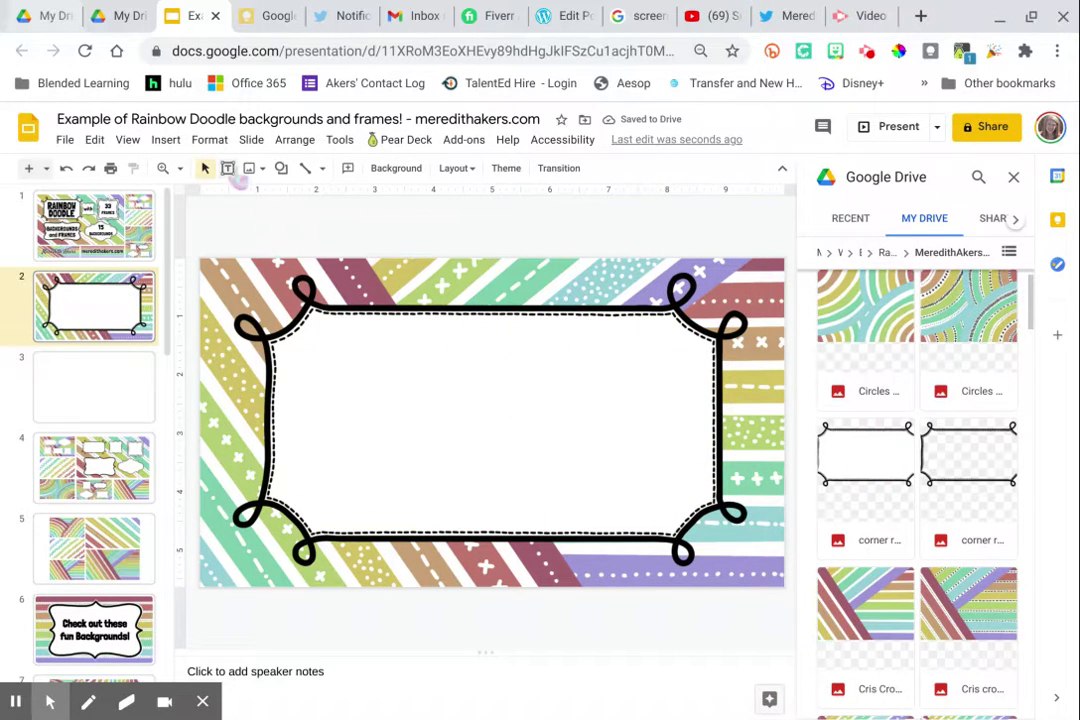
{"action": "left_click_drag", "start_coordinate": [297, 330], "coordinate": [696, 514]}
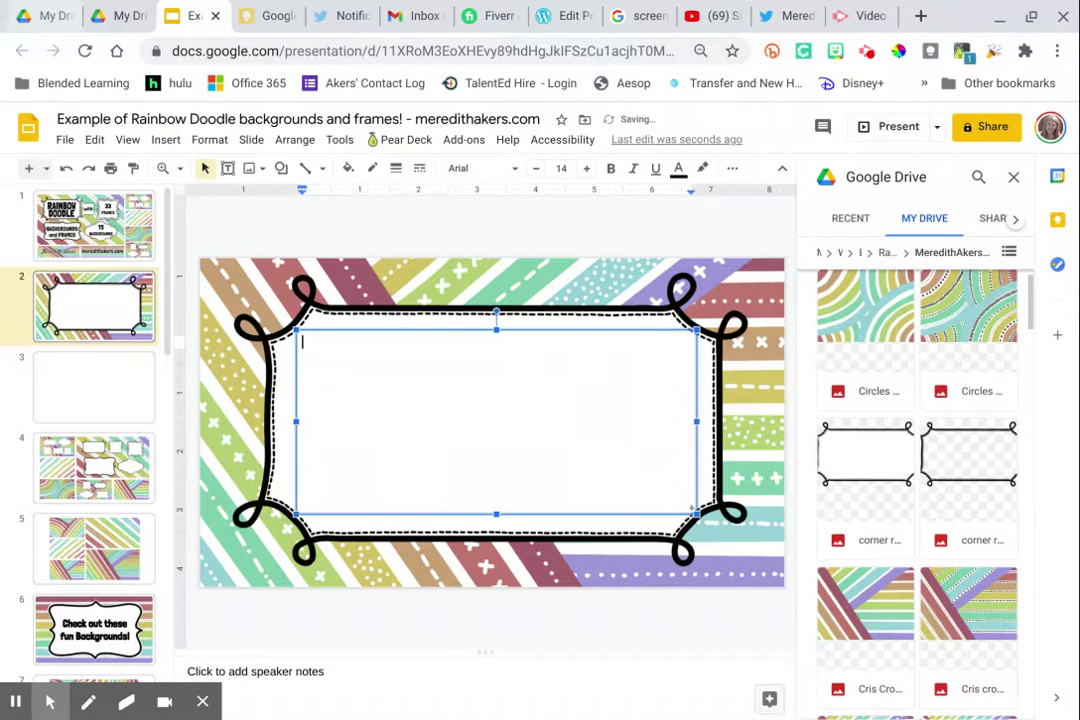
Switch to blank slide 3, close the Drive image browser and reopen it for inserting an image there.
{"action": "left_click", "coordinate": [106, 405]}
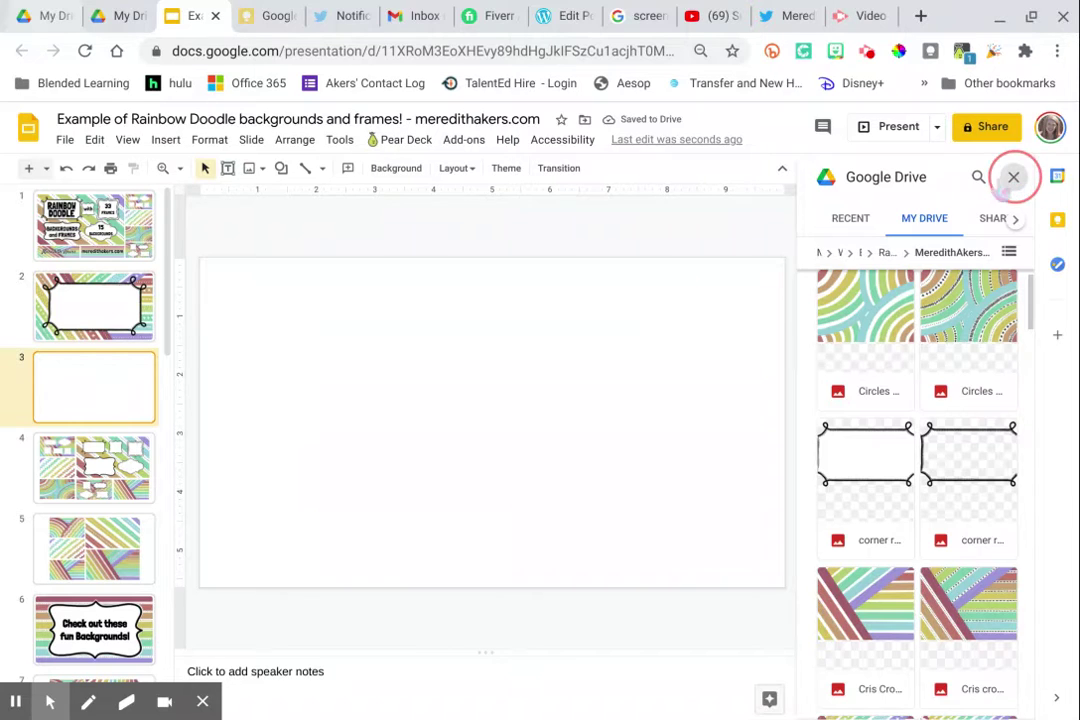
{"action": "left_click", "coordinate": [1013, 177]}
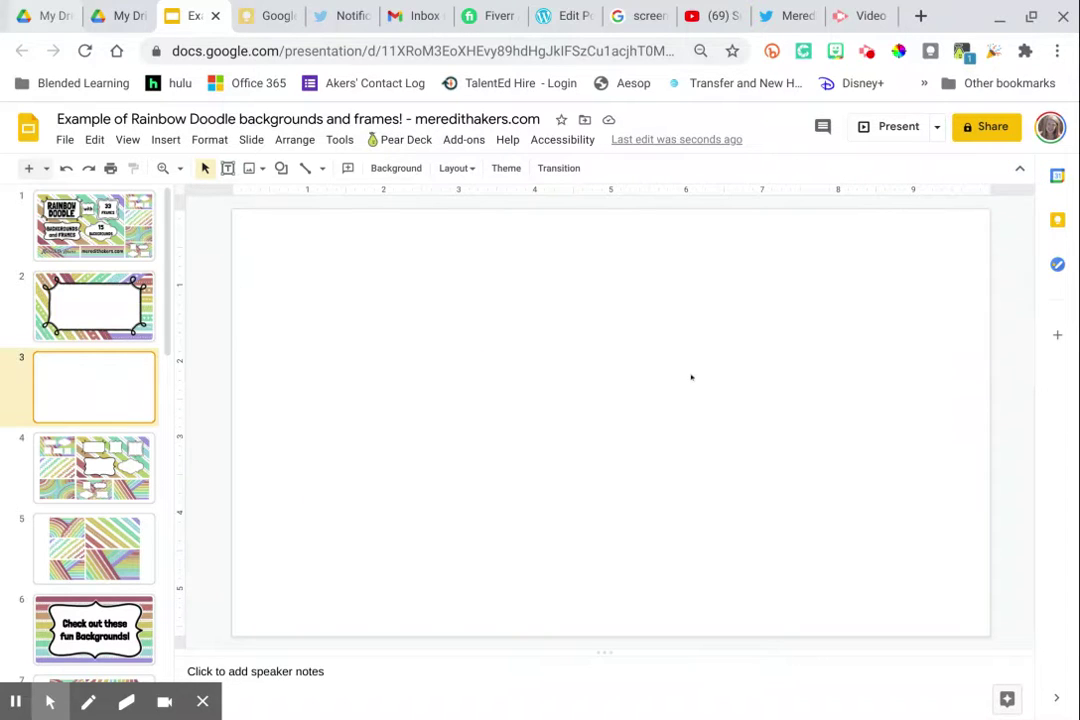
{"action": "left_click", "coordinate": [166, 140]}
{"action": "mouse_move", "coordinate": [205, 170]}
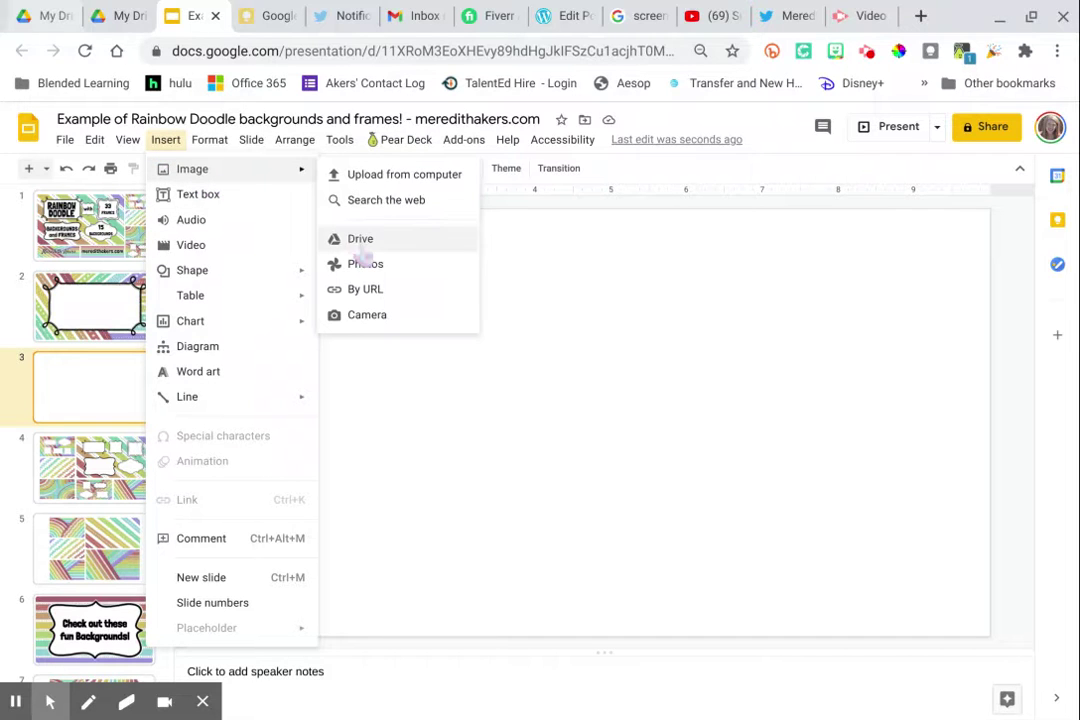
{"action": "left_click", "coordinate": [398, 251]}
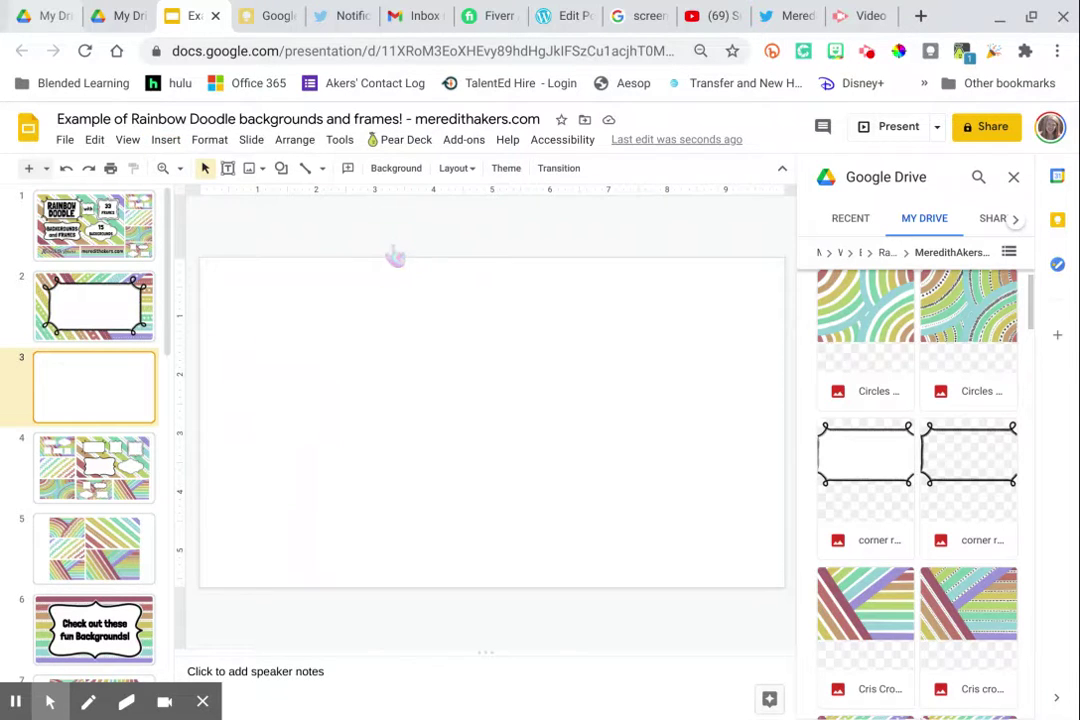
Find the shared Rainbow Doodle image folder by searching Drive for "Rainbow Doodle" and open it for slide 3.
{"action": "left_click", "coordinate": [980, 180]}
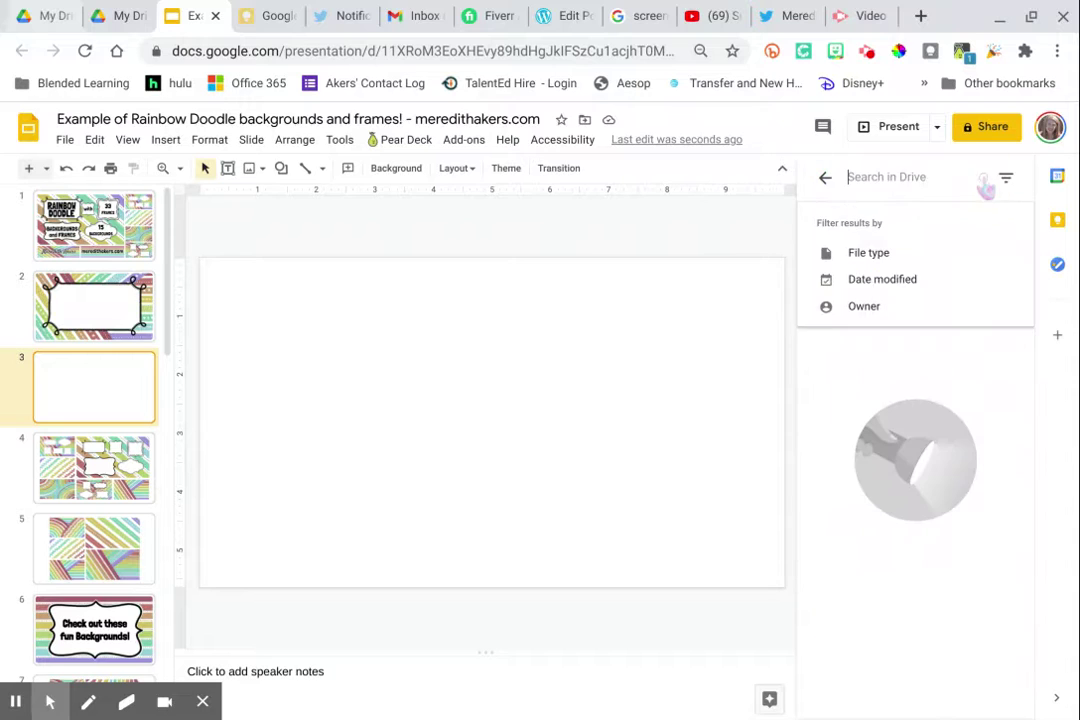
{"action": "type", "text": "Rainbow Doodle"}
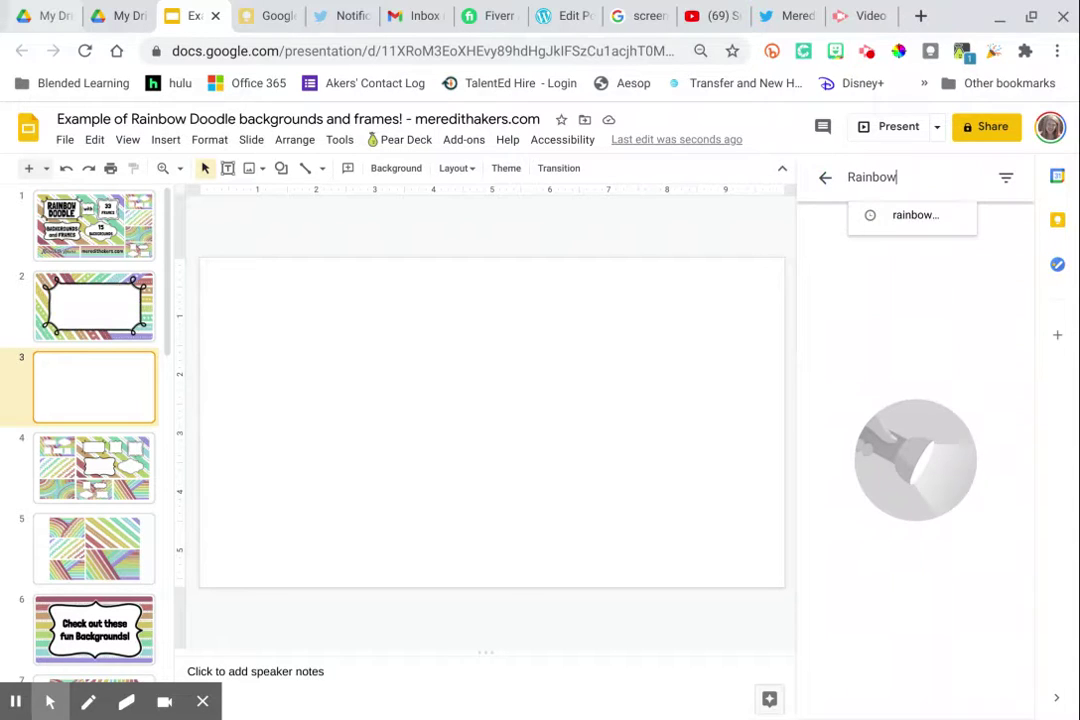
{"action": "key", "text": "Return"}
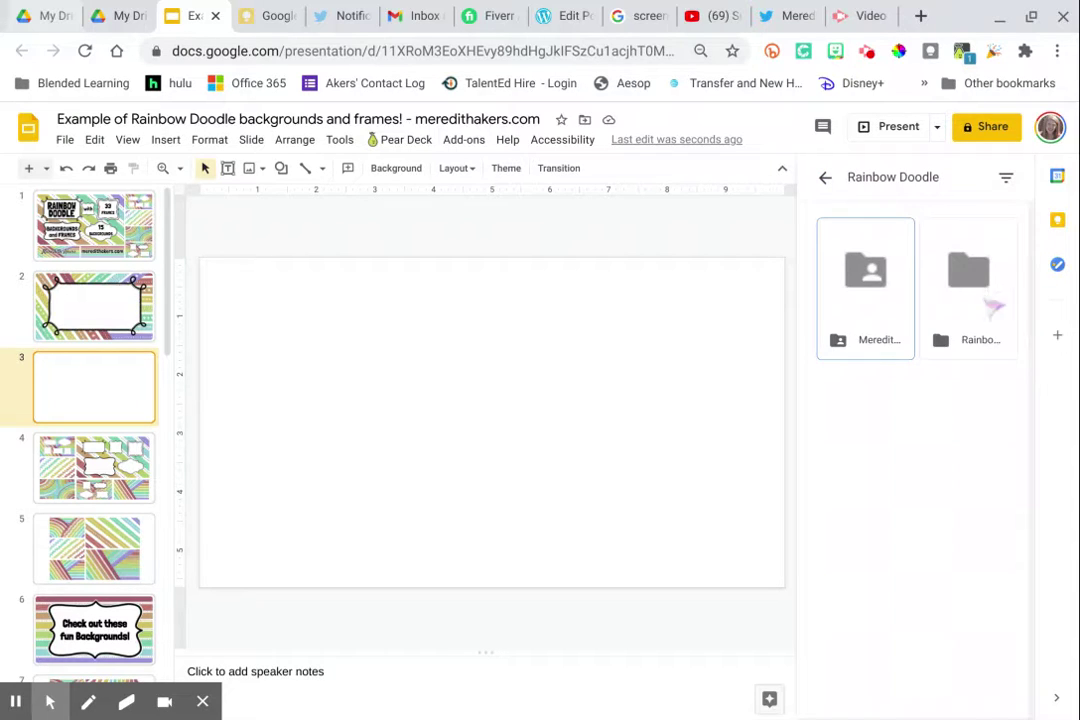
{"action": "left_click", "coordinate": [872, 290]}
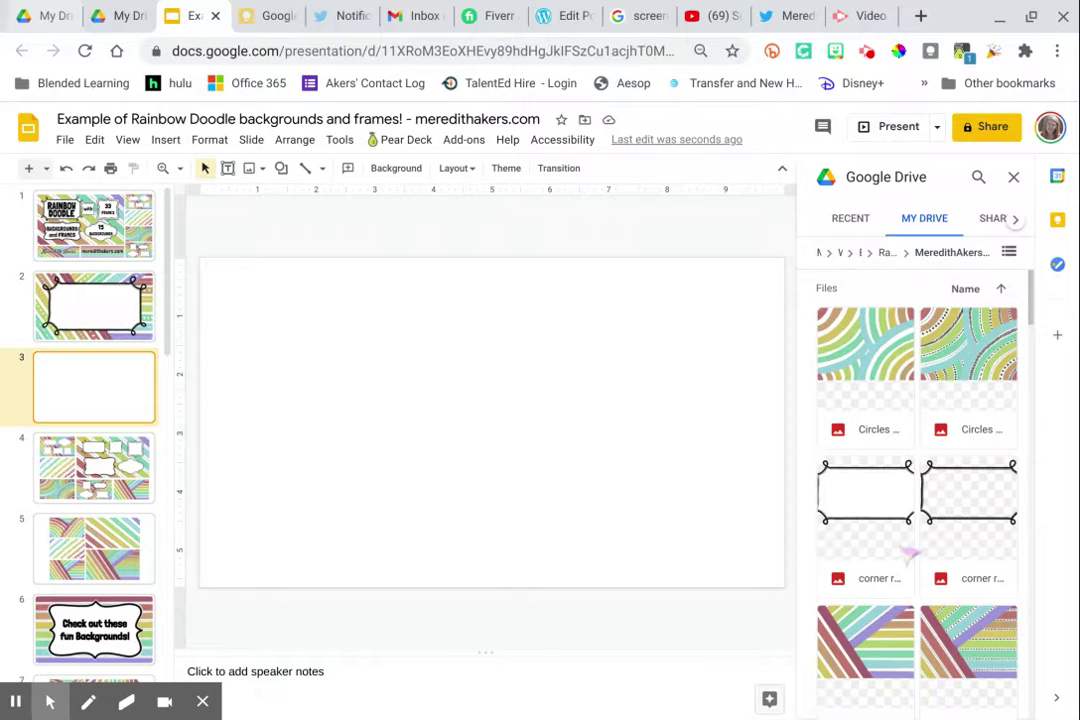
Insert the squiggle background with black dots from the Drive folder and stretch it to cover all of slide 3.
{"action": "scroll", "coordinate": [906, 550], "scroll_direction": "down", "scroll_amount": 5}
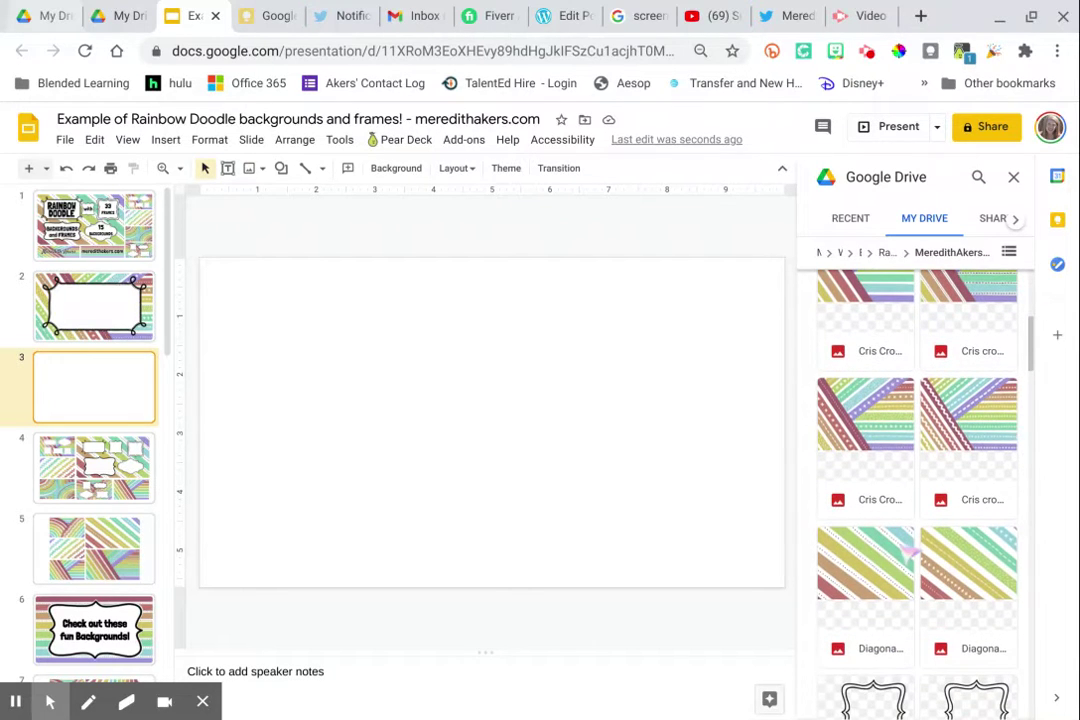
{"action": "scroll", "coordinate": [908, 547], "scroll_direction": "down", "scroll_amount": 5}
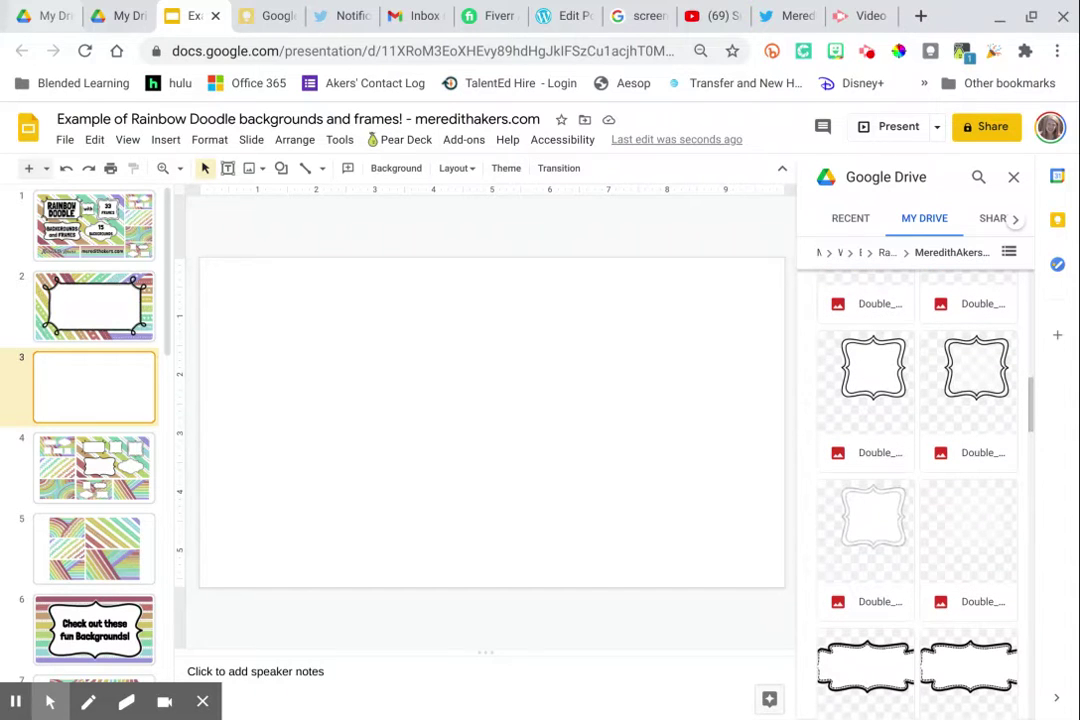
{"action": "scroll", "coordinate": [917, 490], "scroll_direction": "down", "scroll_amount": 10}
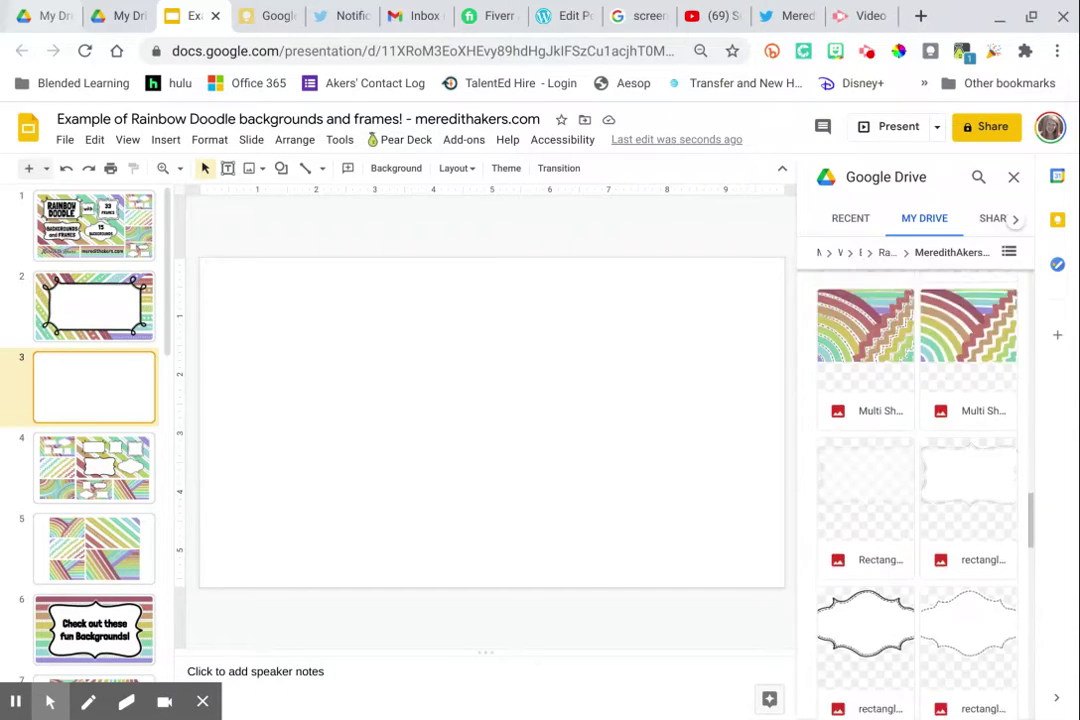
{"action": "scroll", "coordinate": [917, 490], "scroll_direction": "down", "scroll_amount": 10}
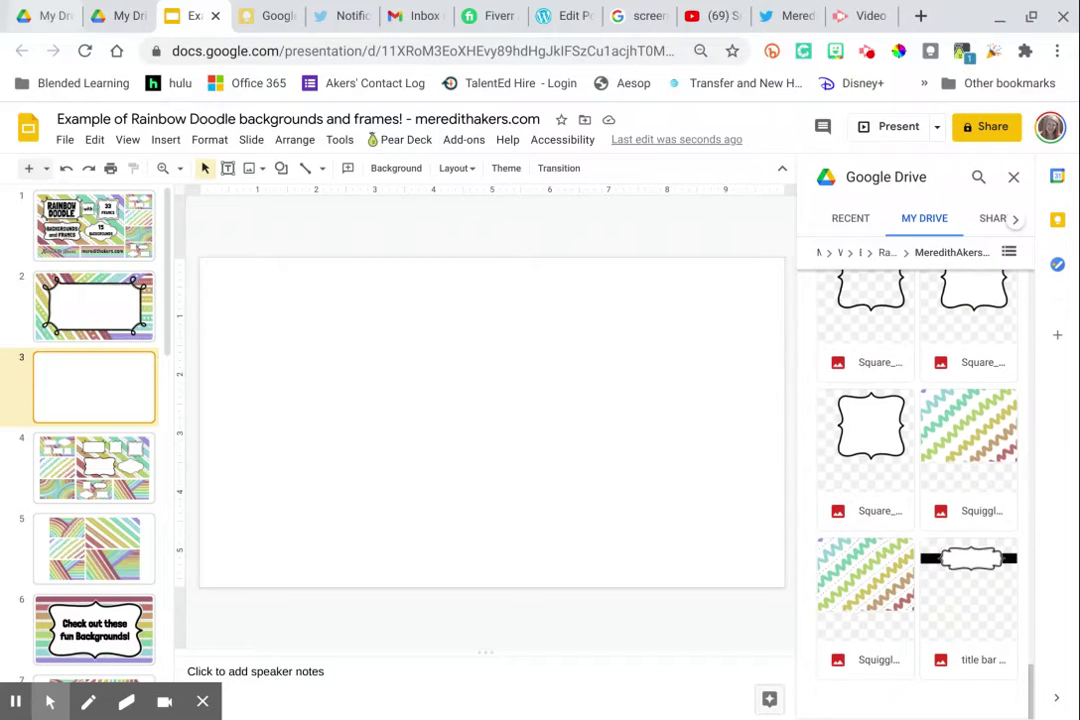
{"action": "mouse_move", "coordinate": [846, 558]}
{"action": "left_mouse_down"}
{"action": "mouse_move", "coordinate": [560, 410]}
{"action": "mouse_move", "coordinate": [446, 405]}
{"action": "left_mouse_up"}
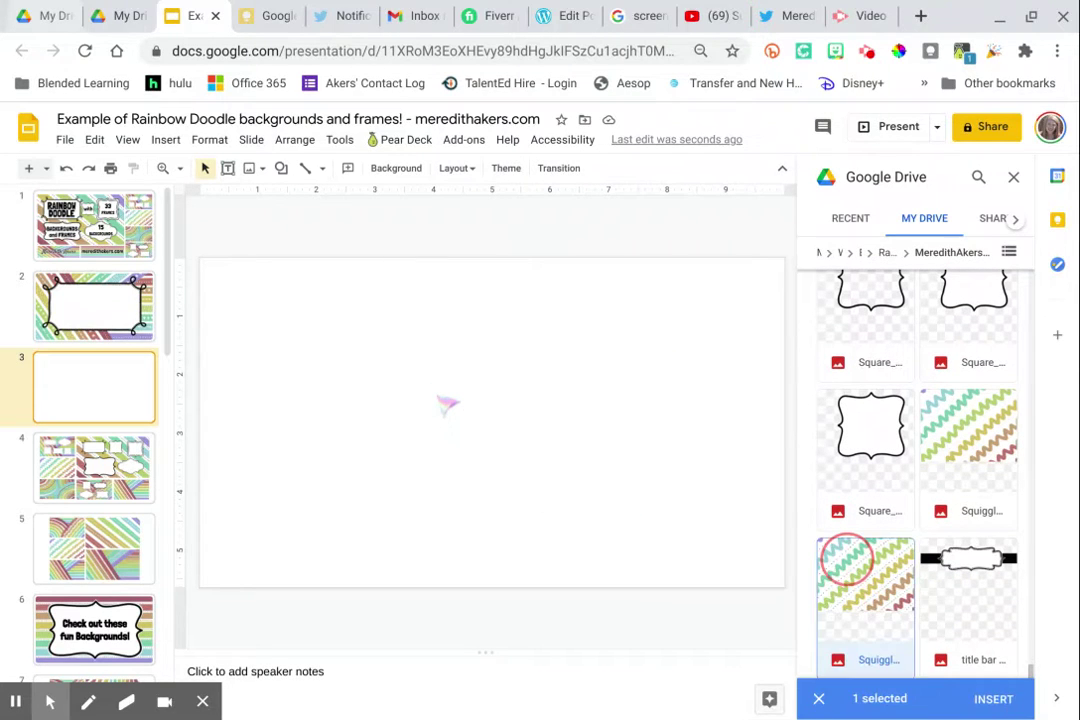
{"action": "left_click", "coordinate": [386, 350]}
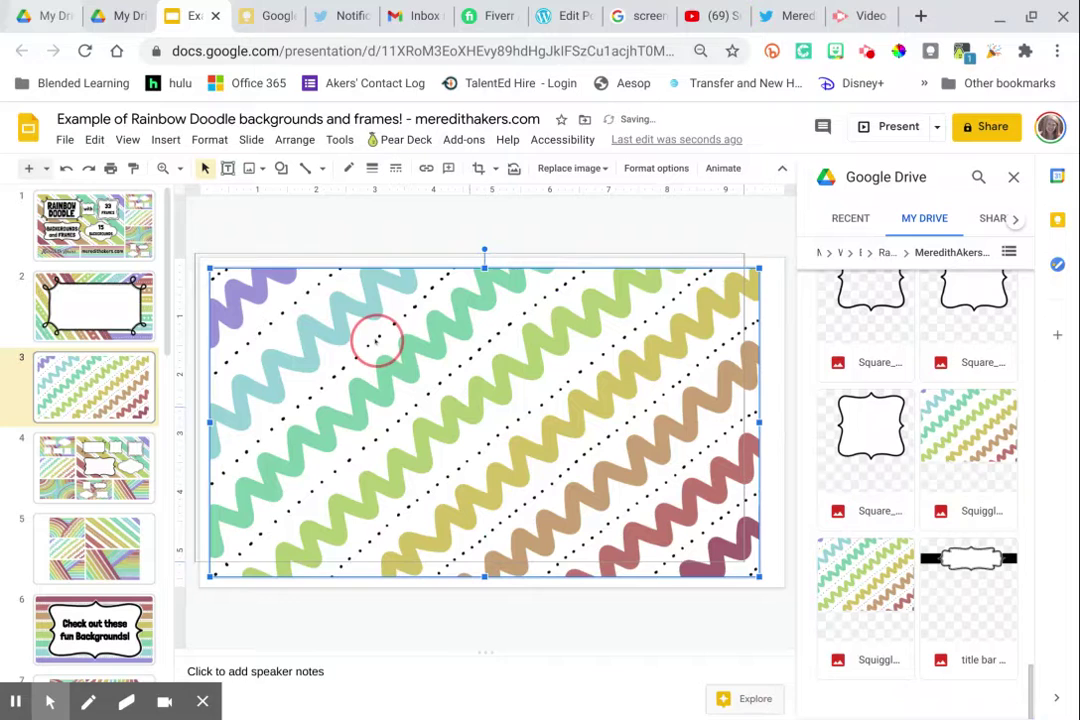
{"action": "left_click_drag", "start_coordinate": [384, 350], "coordinate": [375, 341]}
{"action": "left_click_drag", "start_coordinate": [748, 567], "coordinate": [784, 587]}
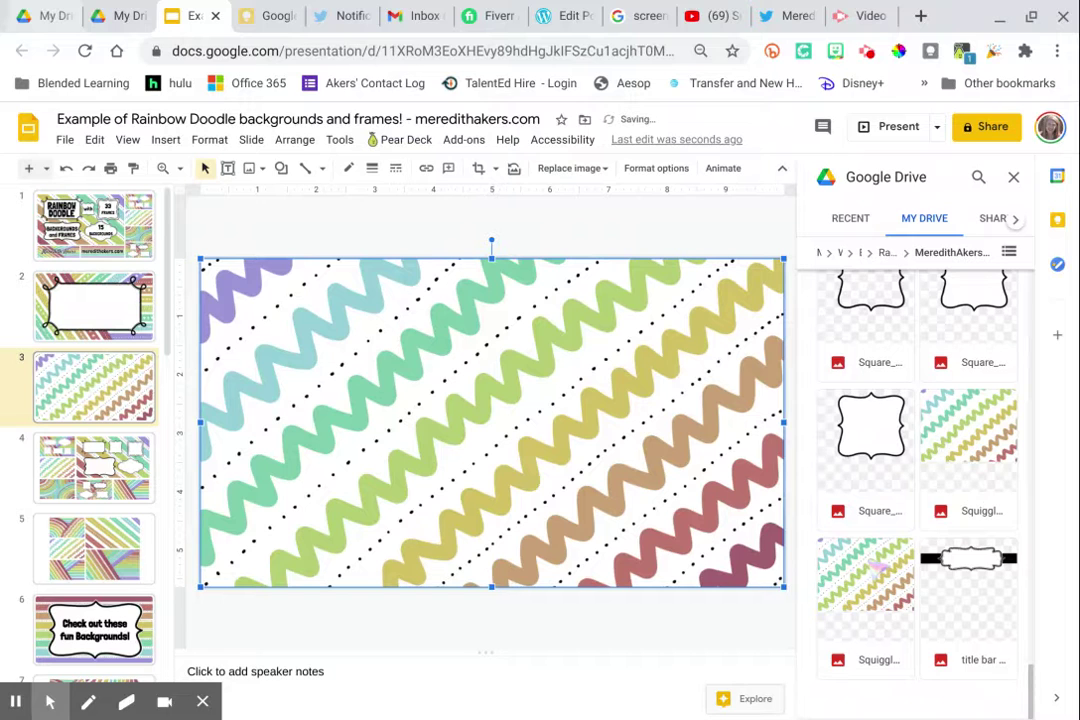
Insert the translucent fancy rectangle frame with dashed outline from the Drive folder and center it over slide 3's background.
{"action": "scroll", "coordinate": [878, 566], "scroll_direction": "up", "scroll_amount": 1}
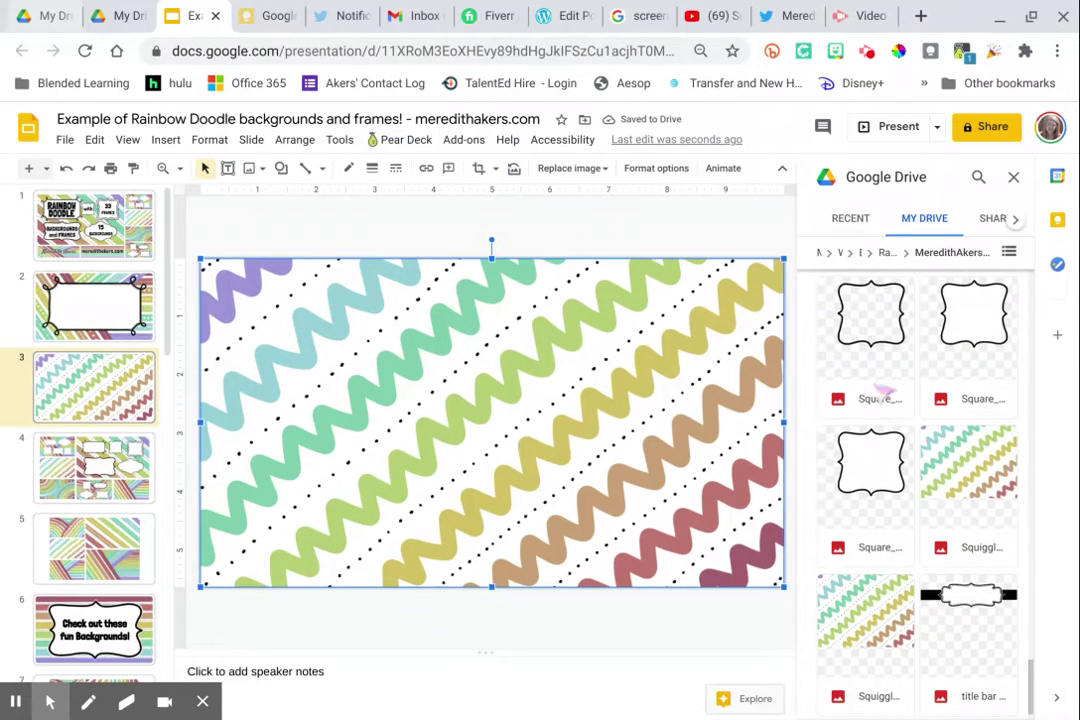
{"action": "scroll", "coordinate": [883, 392], "scroll_direction": "up", "scroll_amount": 10}
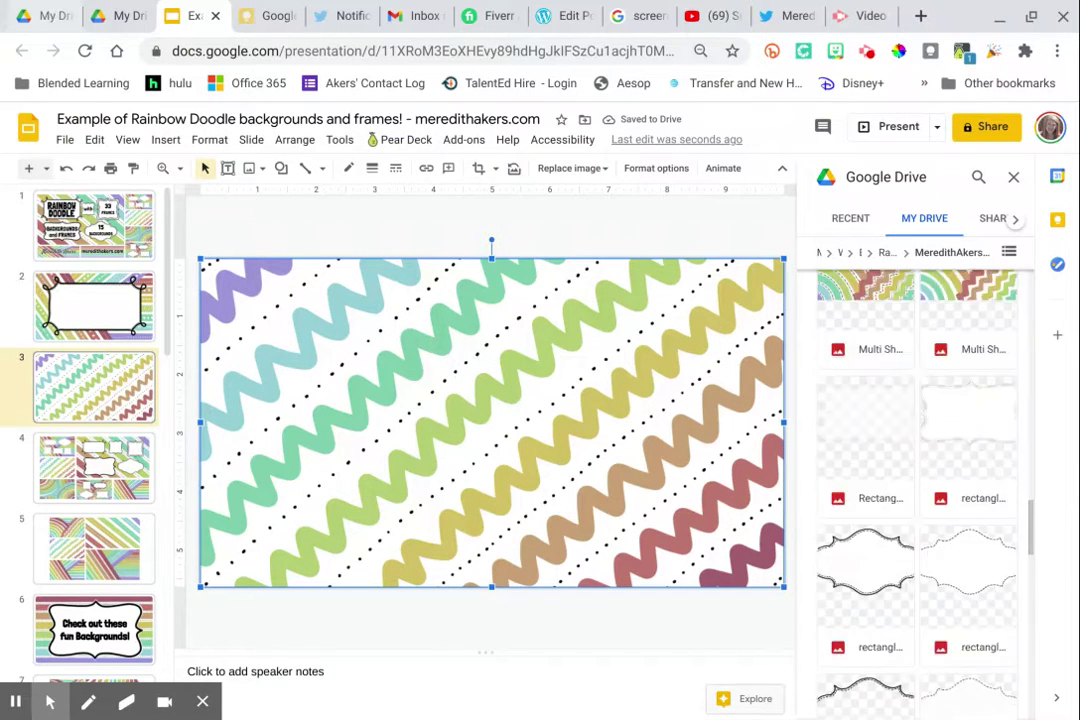
{"action": "scroll", "coordinate": [917, 480], "scroll_direction": "up", "scroll_amount": 8}
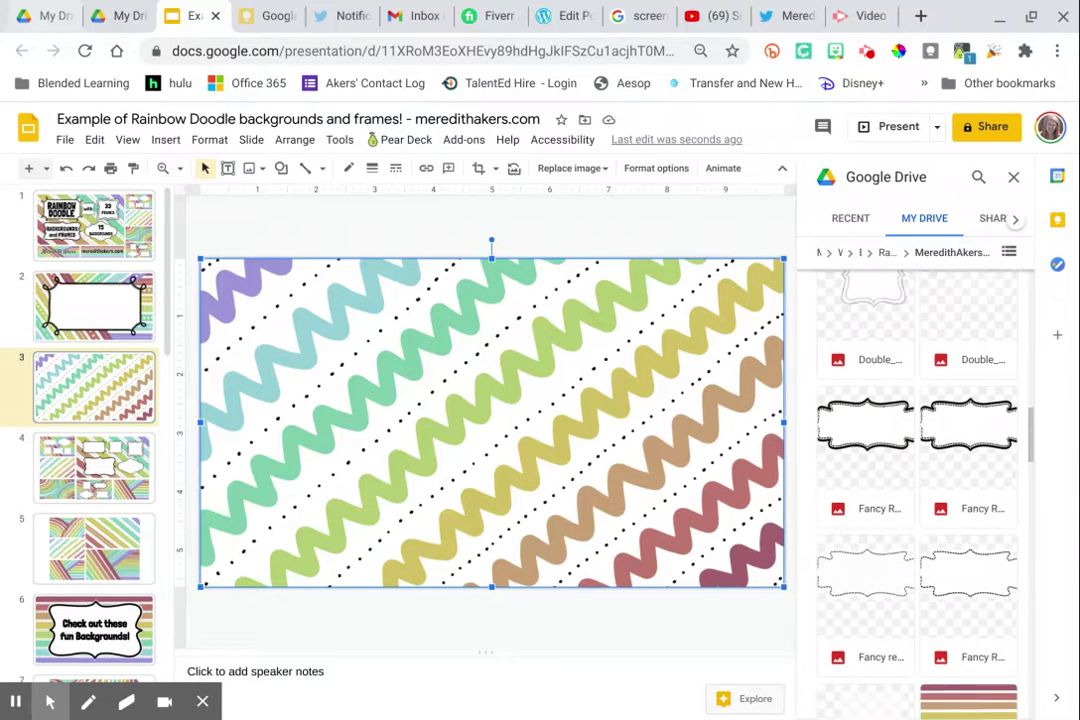
{"action": "left_click", "coordinate": [863, 588]}
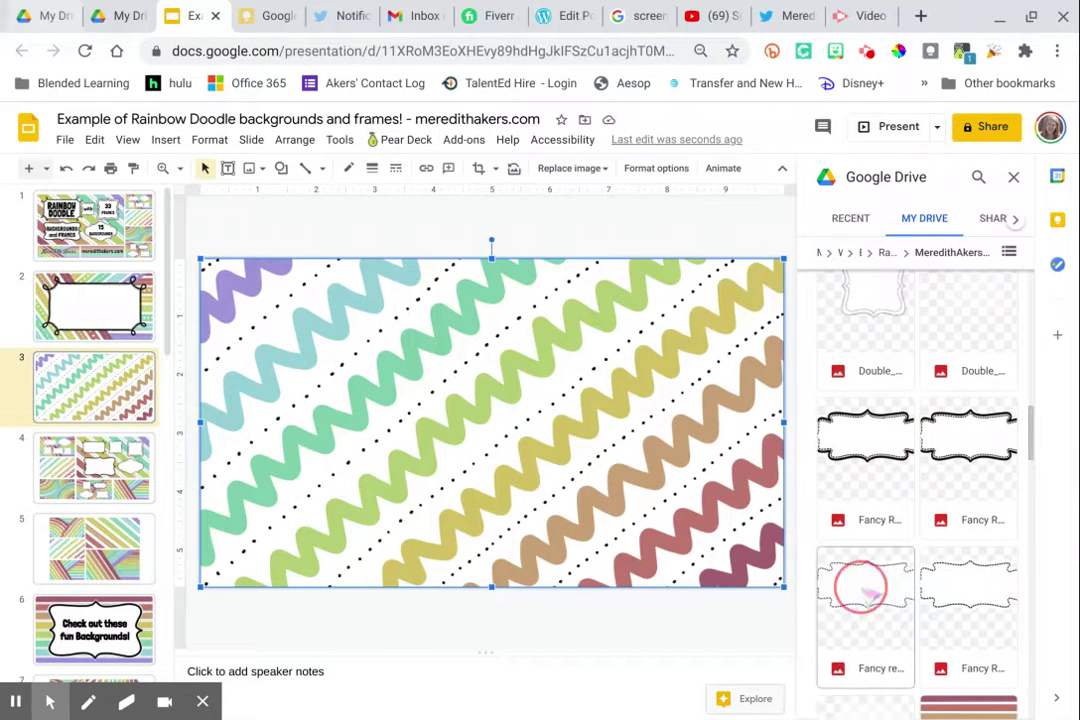
{"action": "left_click_drag", "start_coordinate": [863, 588], "coordinate": [511, 475]}
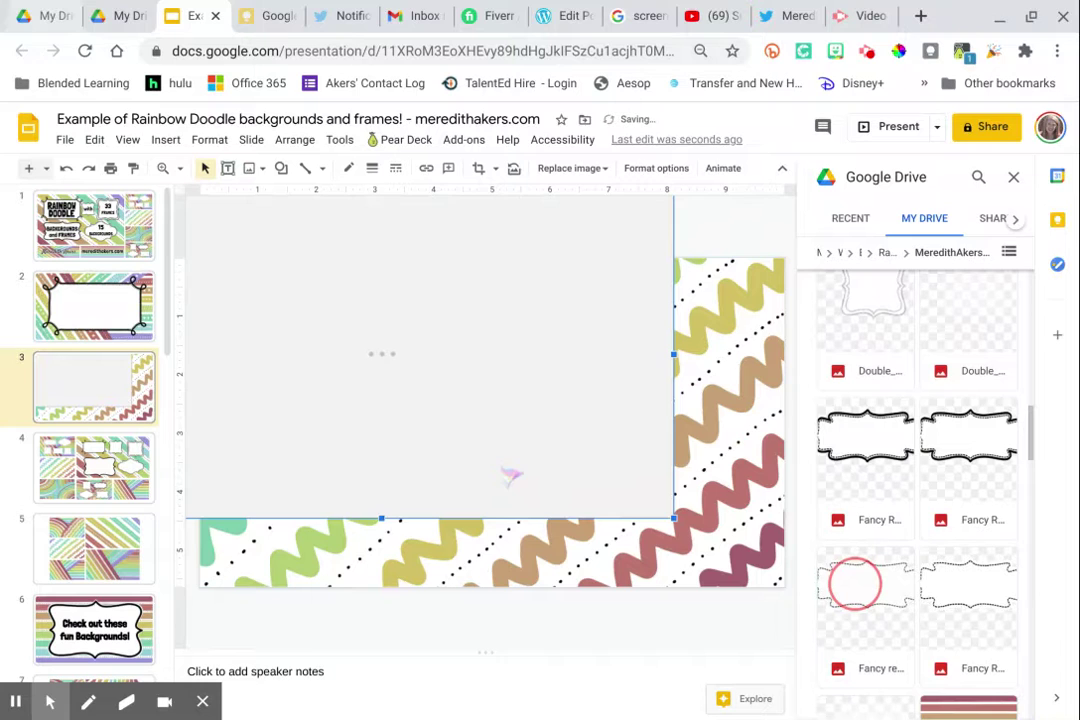
{"action": "left_click_drag", "start_coordinate": [381, 354], "coordinate": [497, 430]}
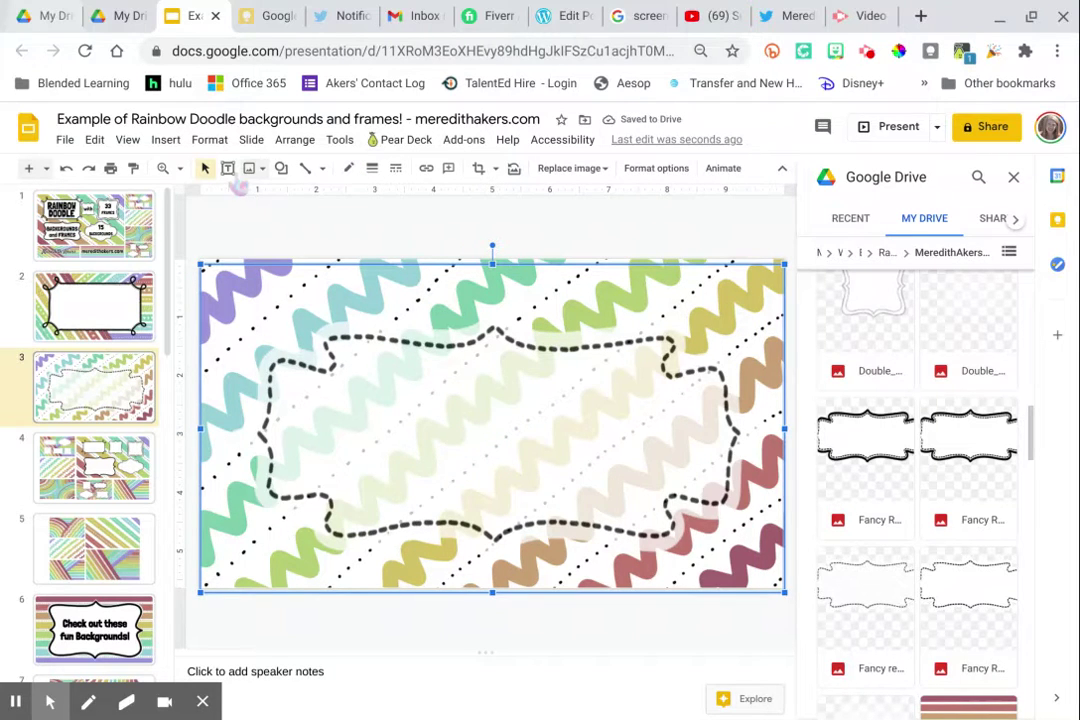
Draw a text box about 4.8 inches wide and 1.9 inches high inside the dashed translucent frame on slide 3.
{"action": "left_click", "coordinate": [227, 168]}
{"action": "left_click_drag", "start_coordinate": [358, 374], "coordinate": [635, 481]}
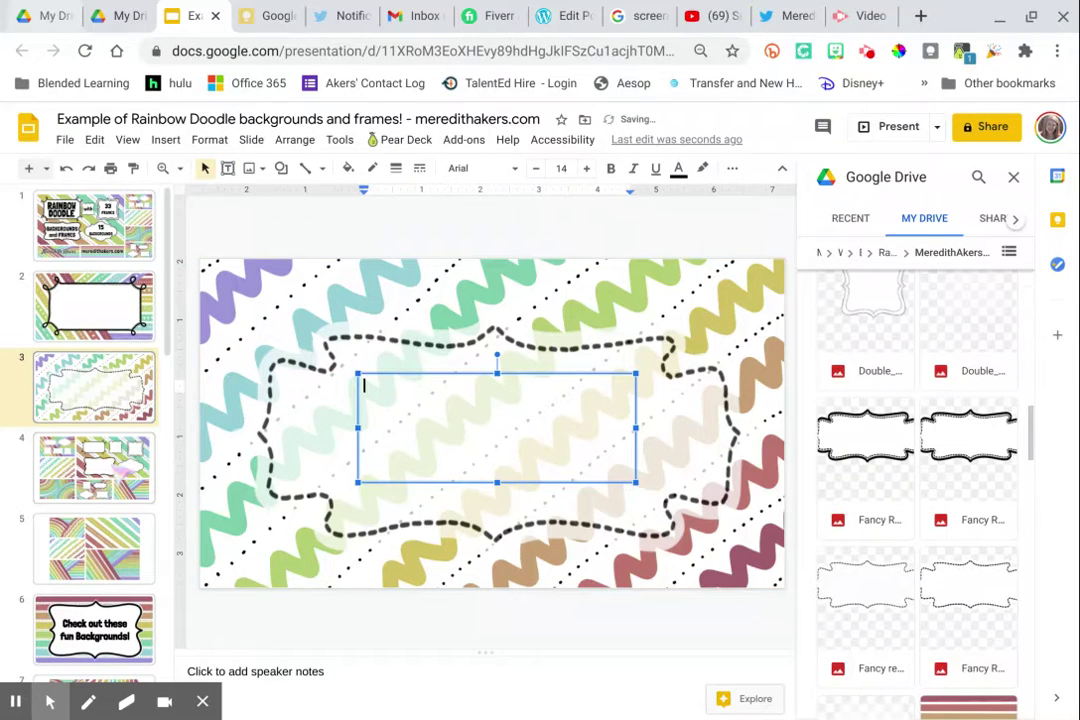
Review slides 4 through 11, examining the plain, white-detail and black-detail backgrounds and the first hand-drawn frames.
{"action": "left_click", "coordinate": [94, 467]}
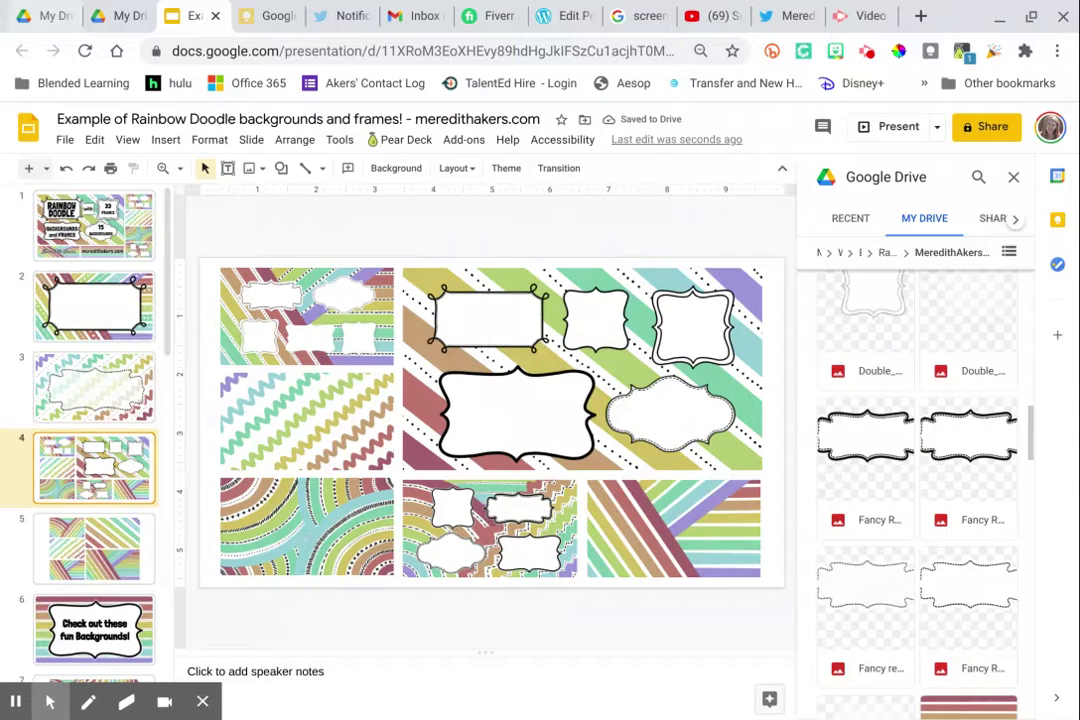
{"action": "left_click", "coordinate": [94, 547]}
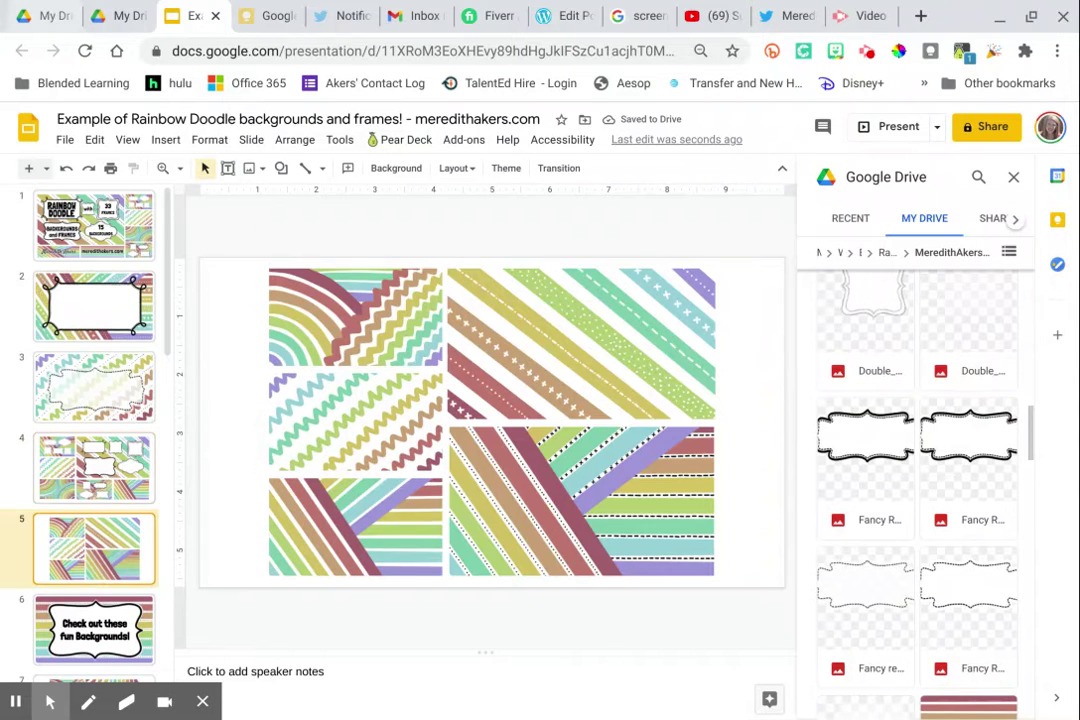
{"action": "left_click", "coordinate": [94, 628]}
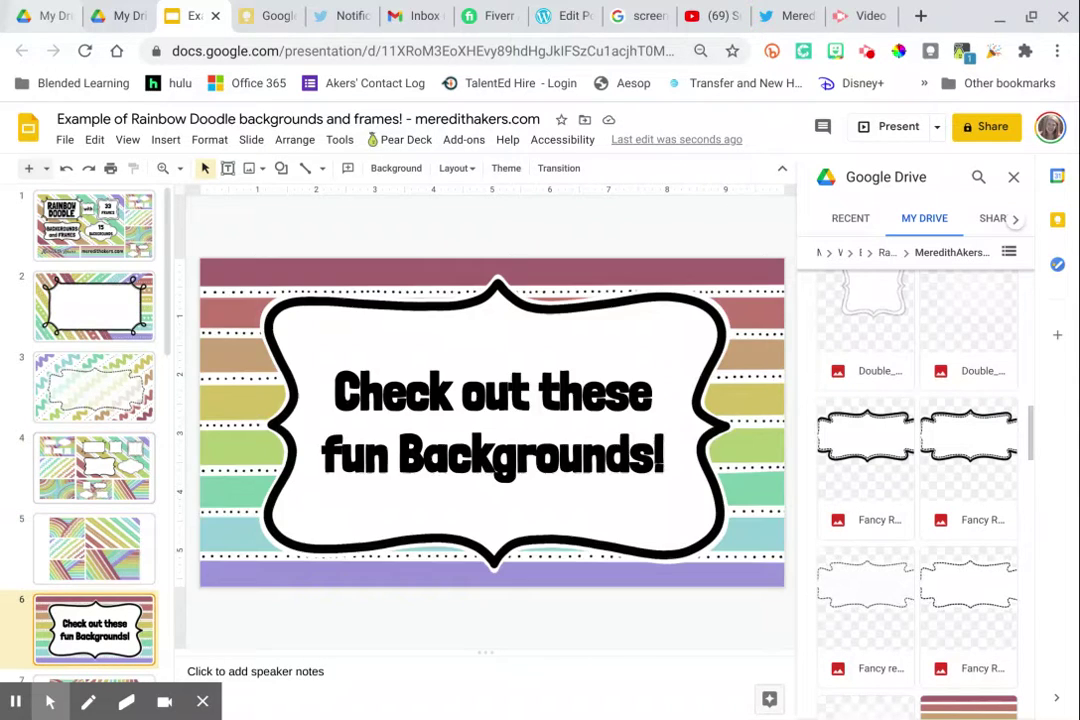
{"action": "left_click", "coordinate": [94, 683]}
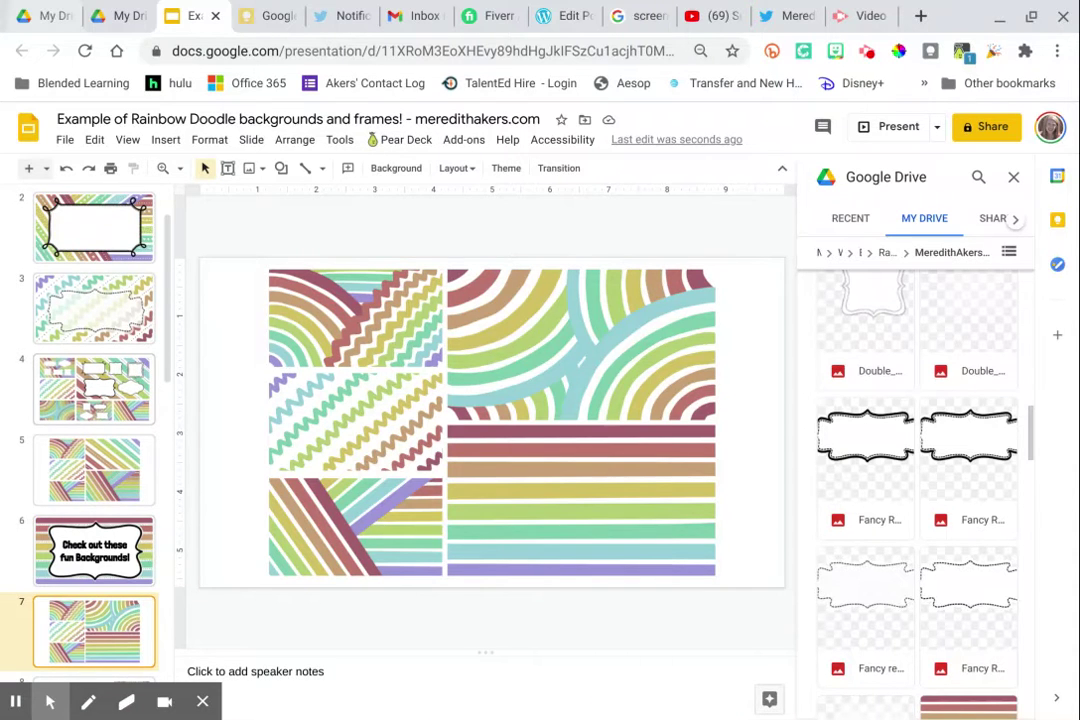
{"action": "left_click", "coordinate": [94, 685]}
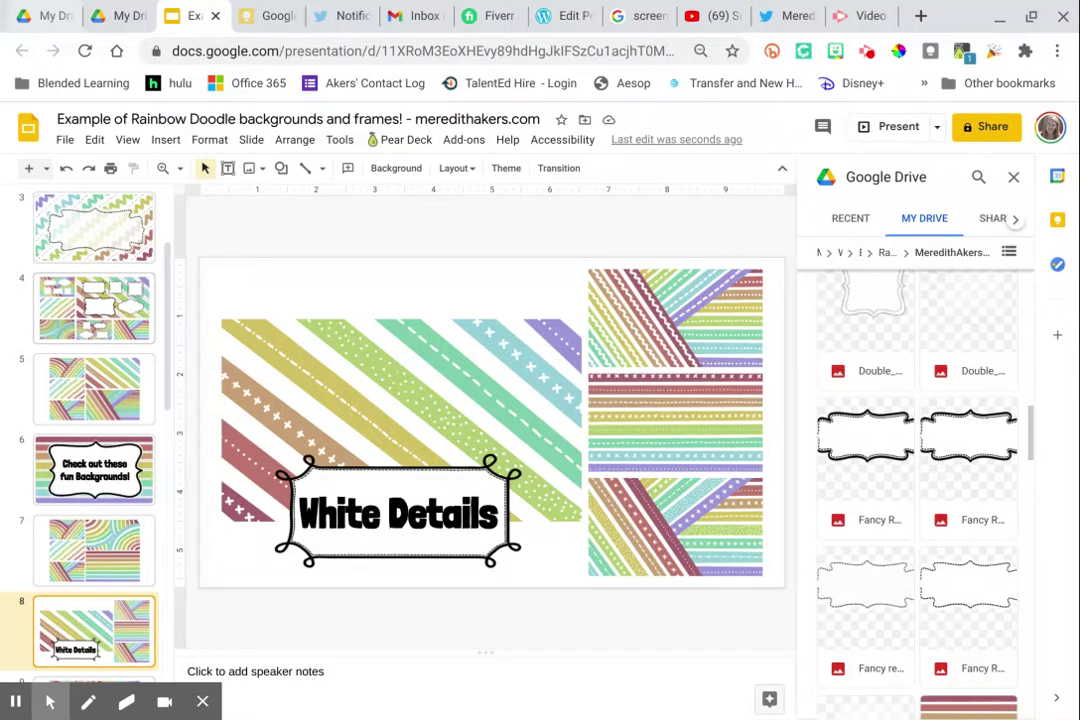
{"action": "left_click", "coordinate": [94, 685]}
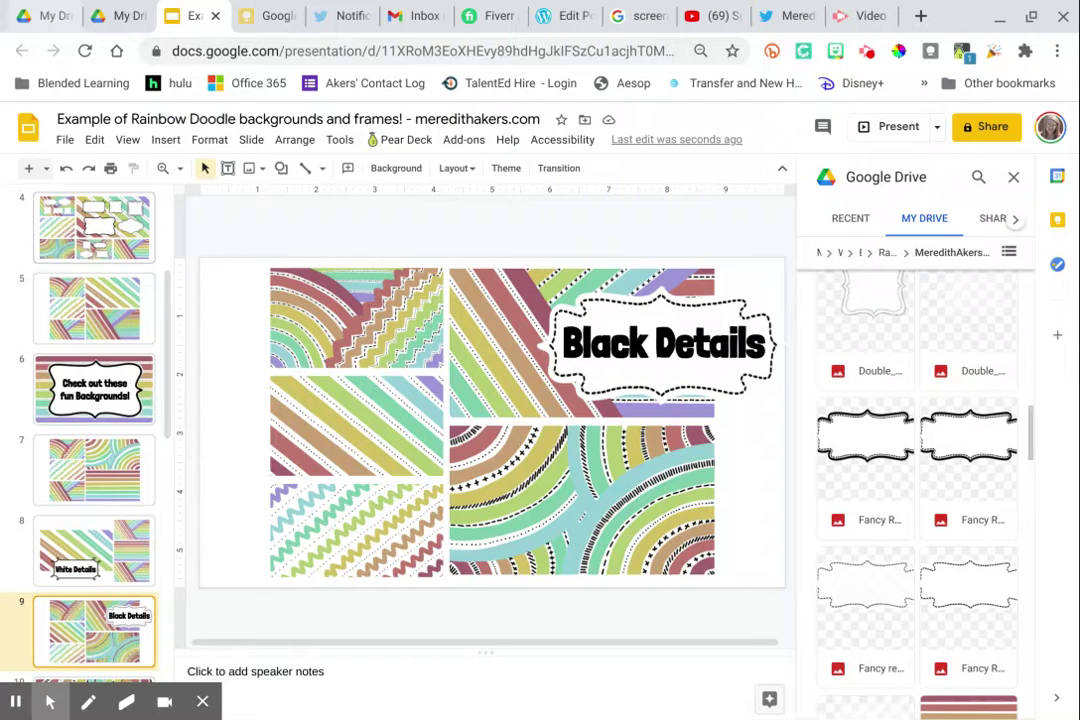
{"action": "left_click", "coordinate": [94, 685]}
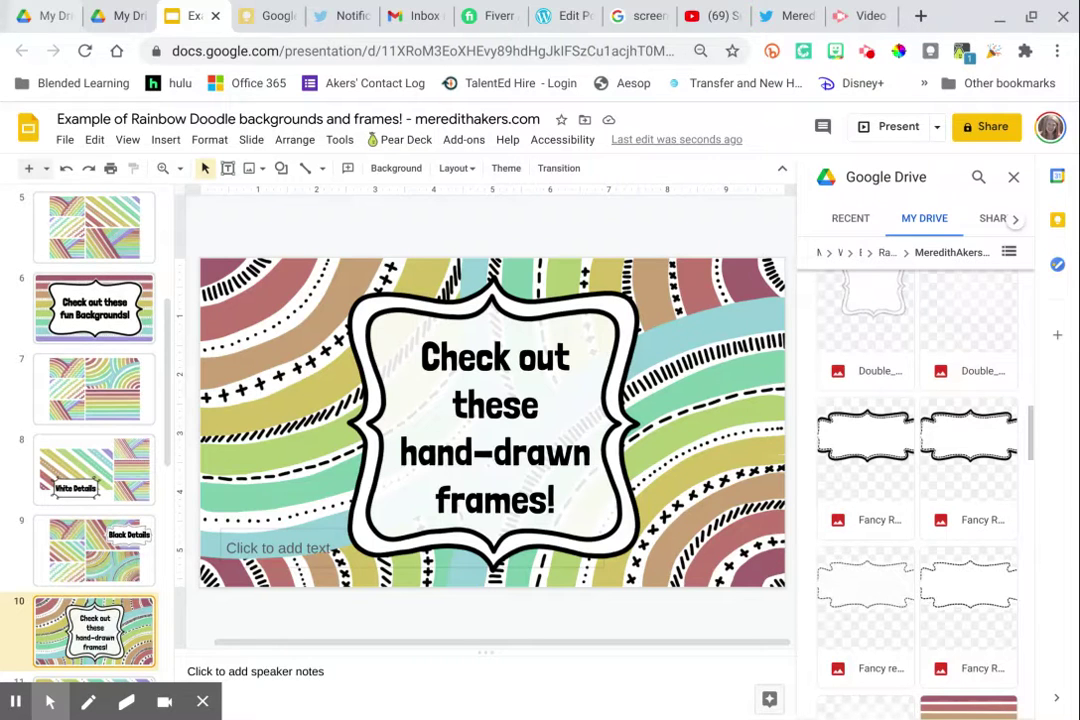
{"action": "left_click", "coordinate": [94, 685]}
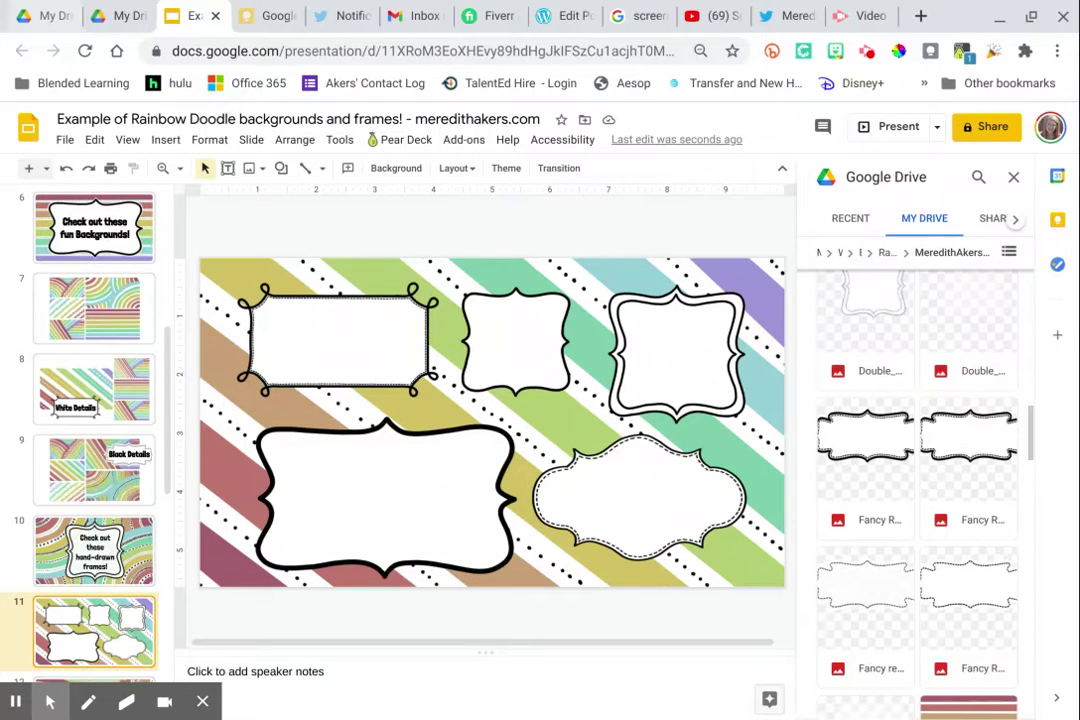
Shift the double-outlined square frame on slide 11, undo the moves and deselect the frame.
{"action": "mouse_move", "coordinate": [682, 388]}
{"action": "left_mouse_down"}
{"action": "mouse_move", "coordinate": [681, 404]}
{"action": "mouse_move", "coordinate": [701, 382]}
{"action": "left_mouse_up"}
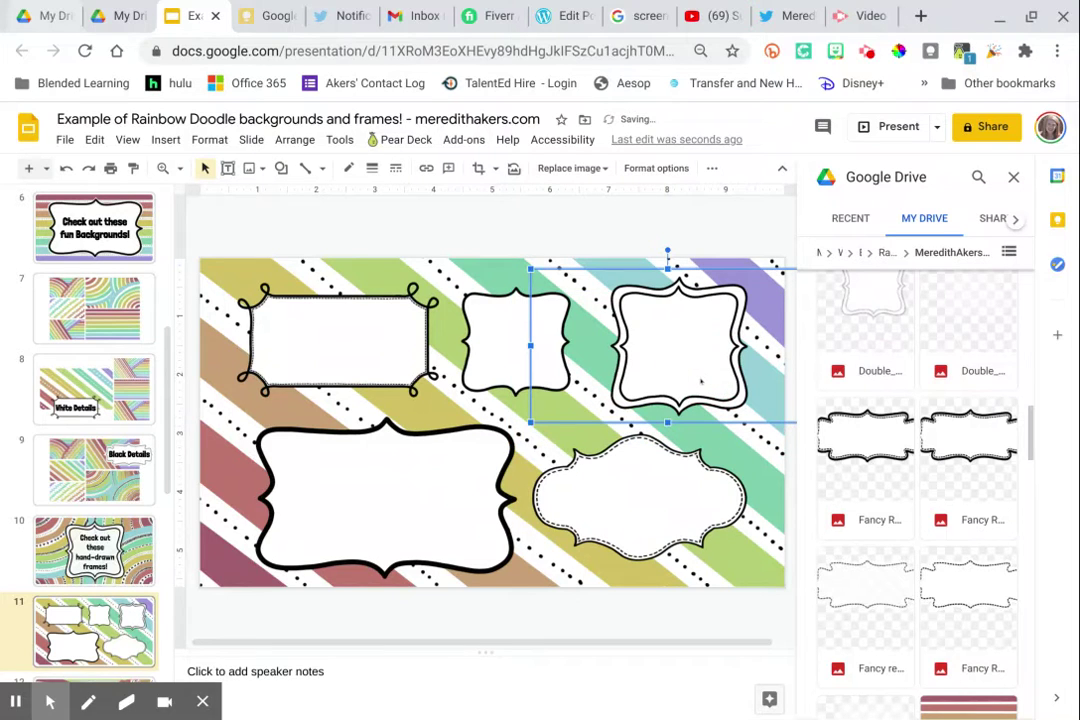
{"action": "left_click", "coordinate": [66, 168]}
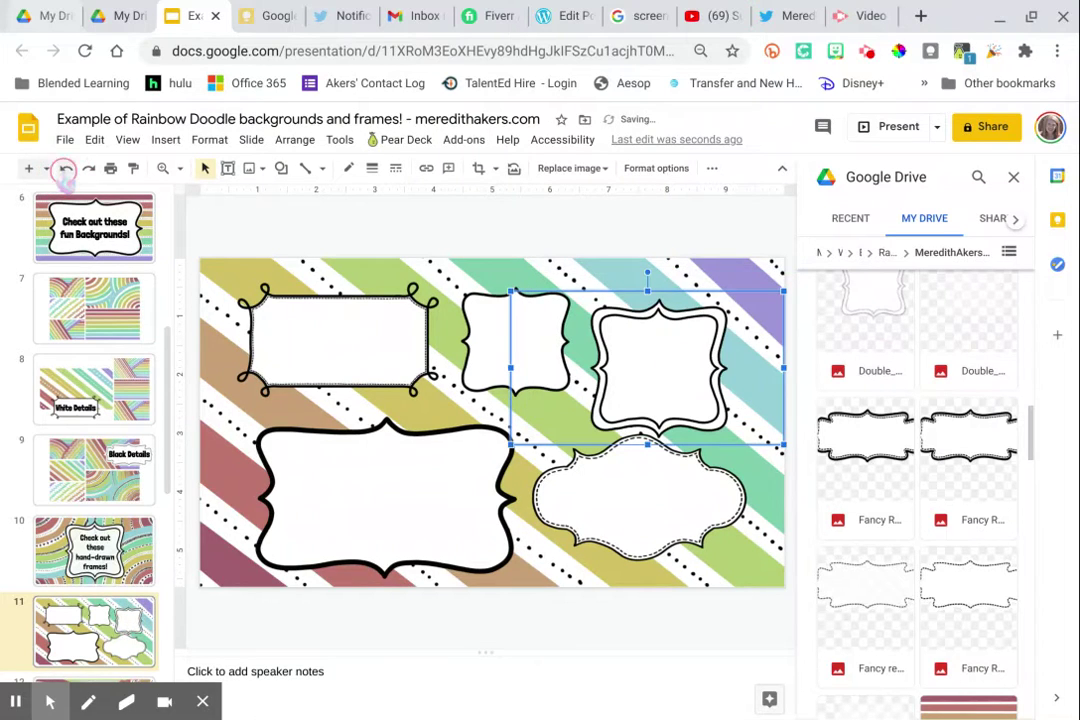
{"action": "left_click", "coordinate": [66, 168]}
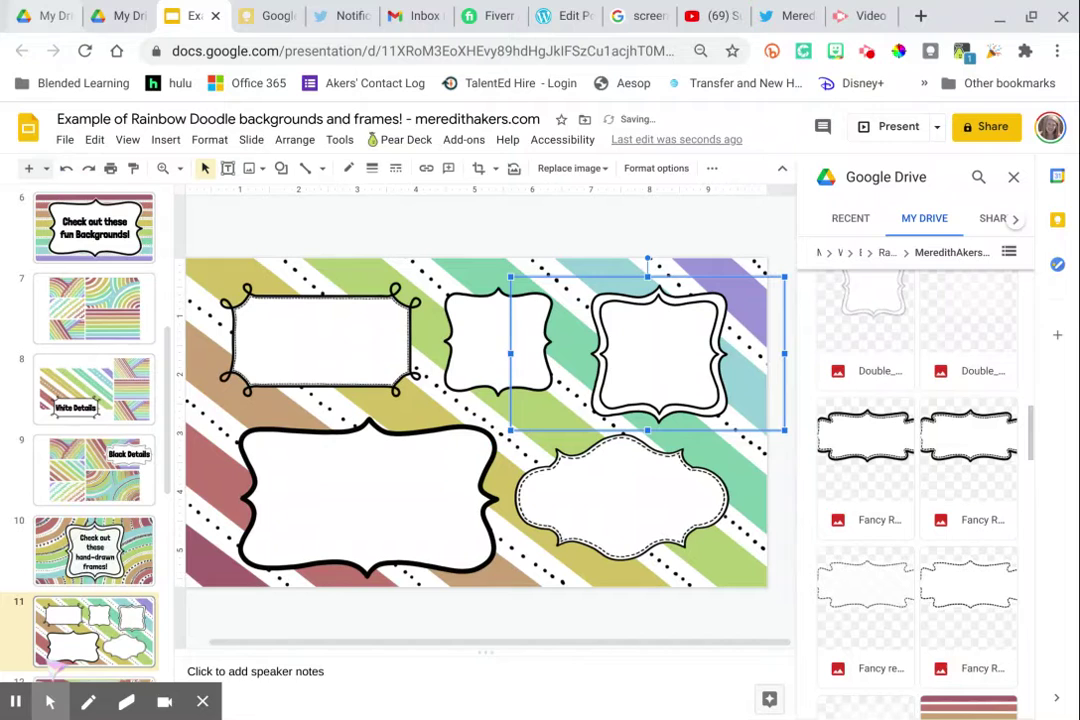
{"action": "key", "text": "Escape"}
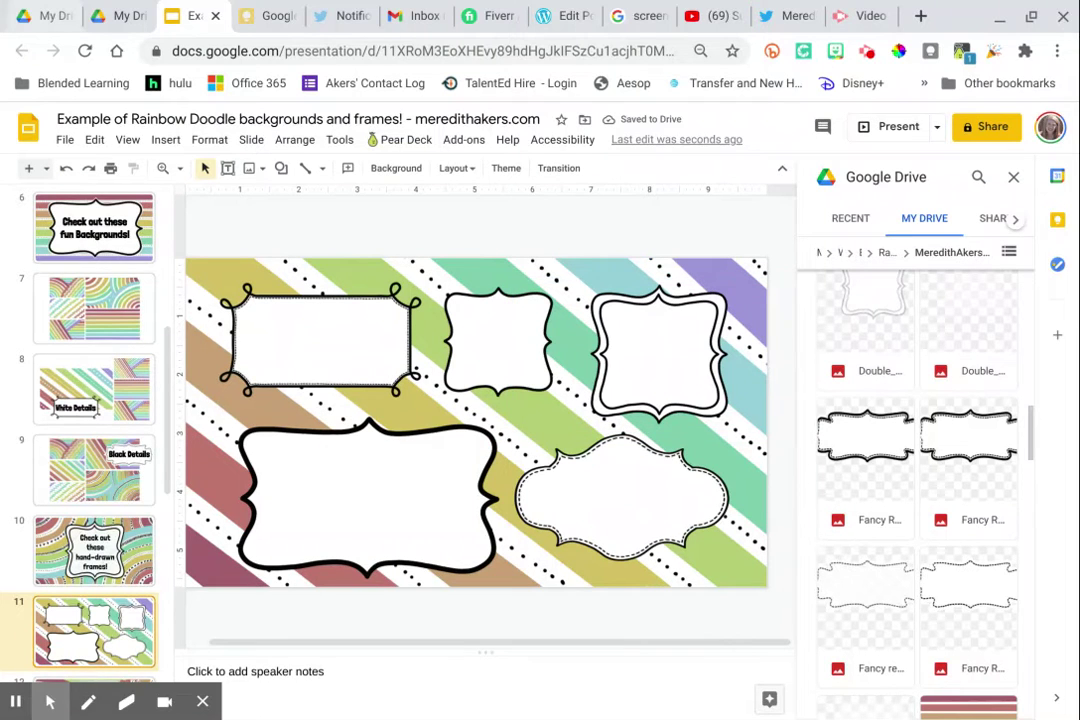
Review slides 12 through 18, examining the filled, translucent, no-fill and white-bordered frame examples, and return to slide 1.
{"action": "key", "text": "Down"}
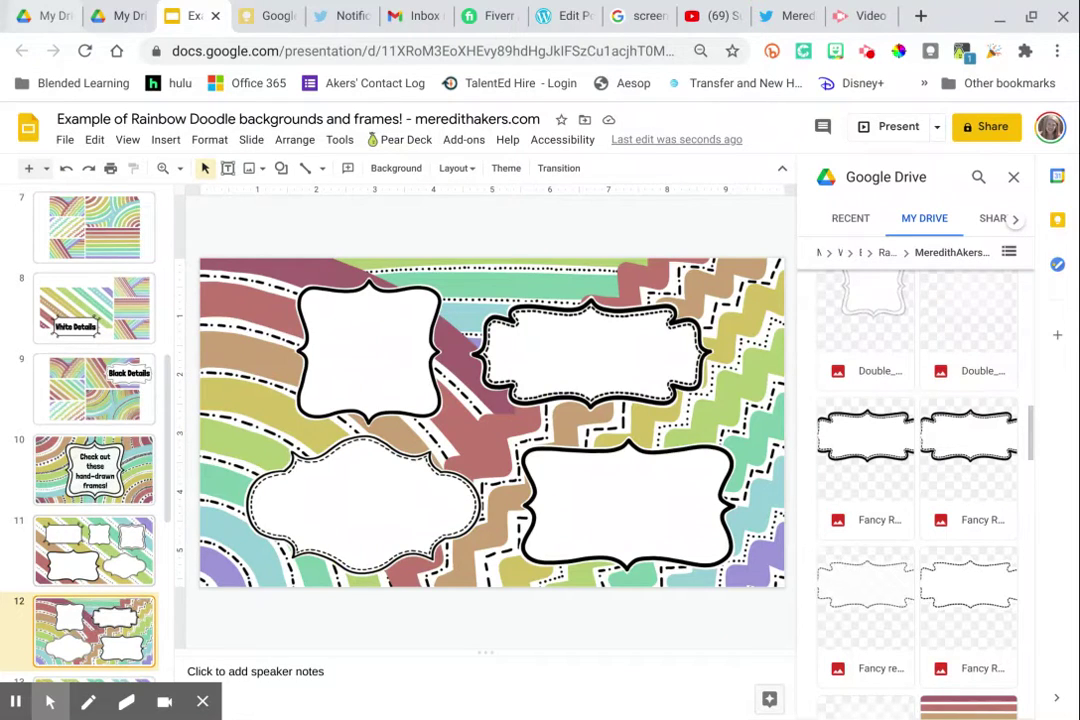
{"action": "key", "text": "Down"}
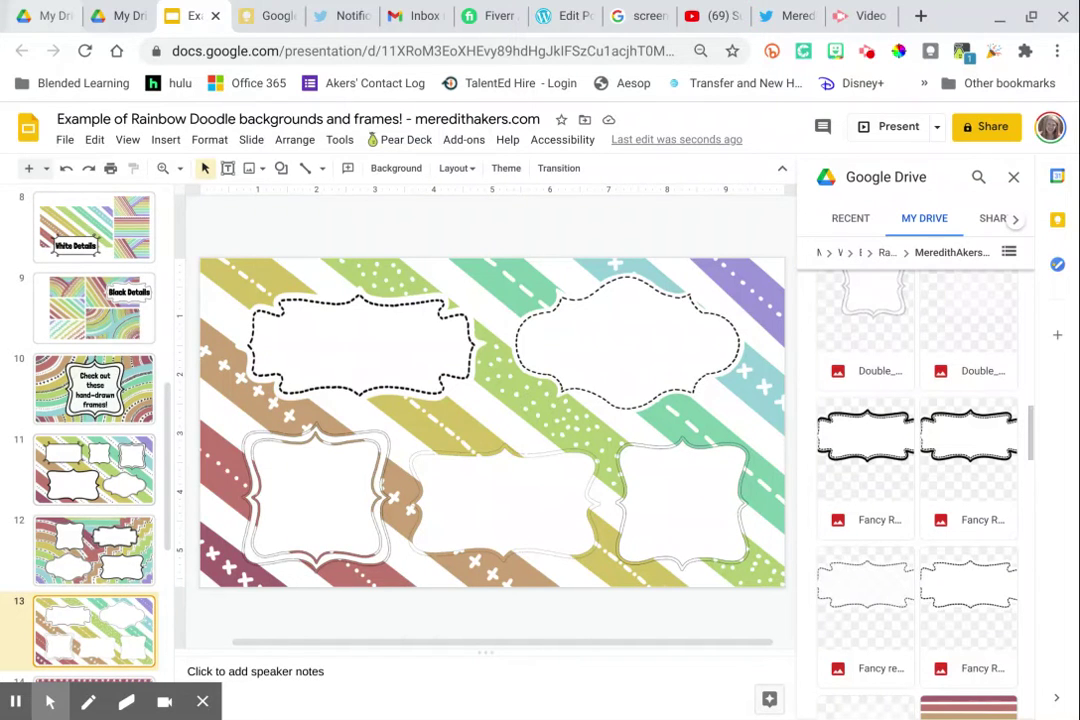
{"action": "key", "text": "Down"}
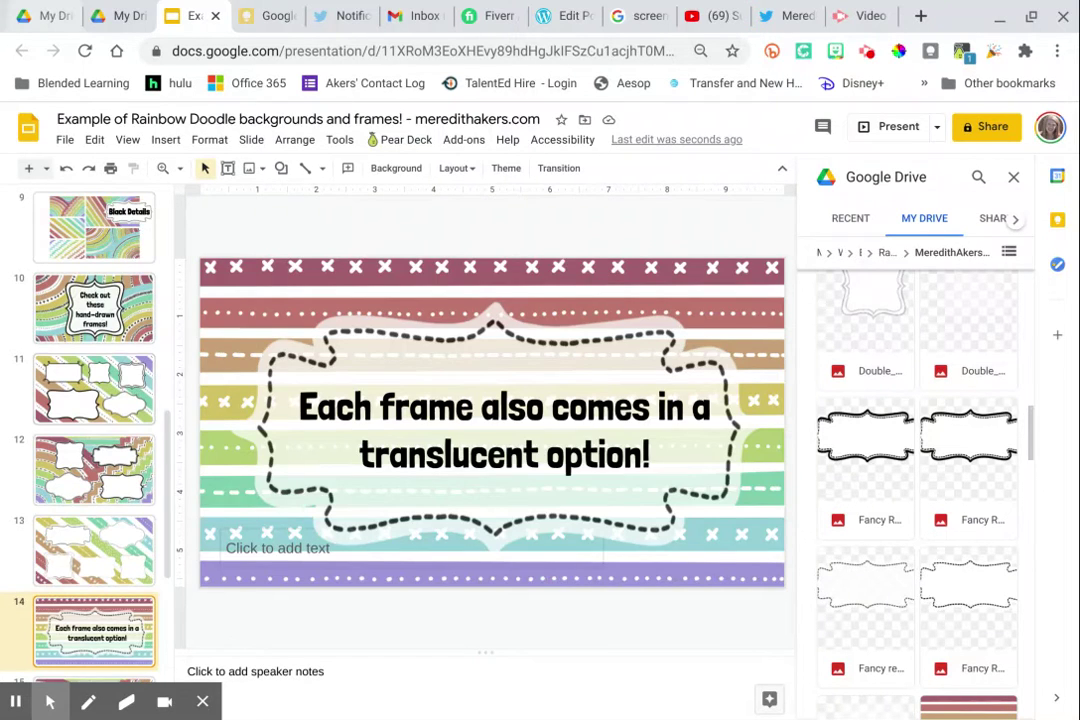
{"action": "key", "text": "Down"}
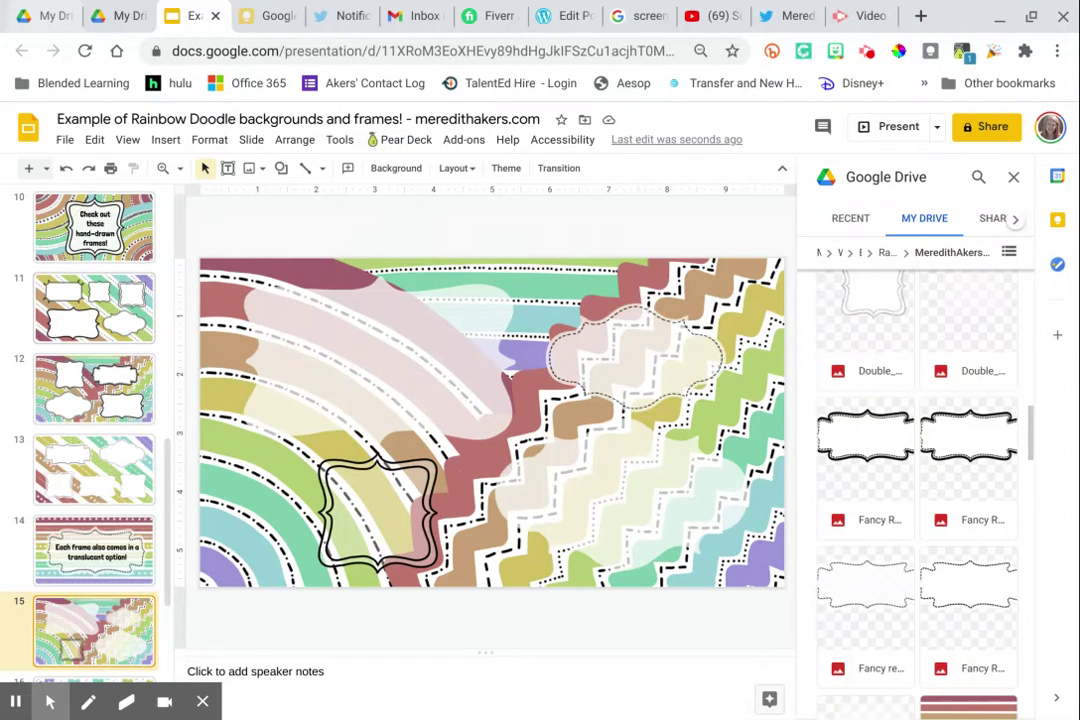
{"action": "key", "text": "Down"}
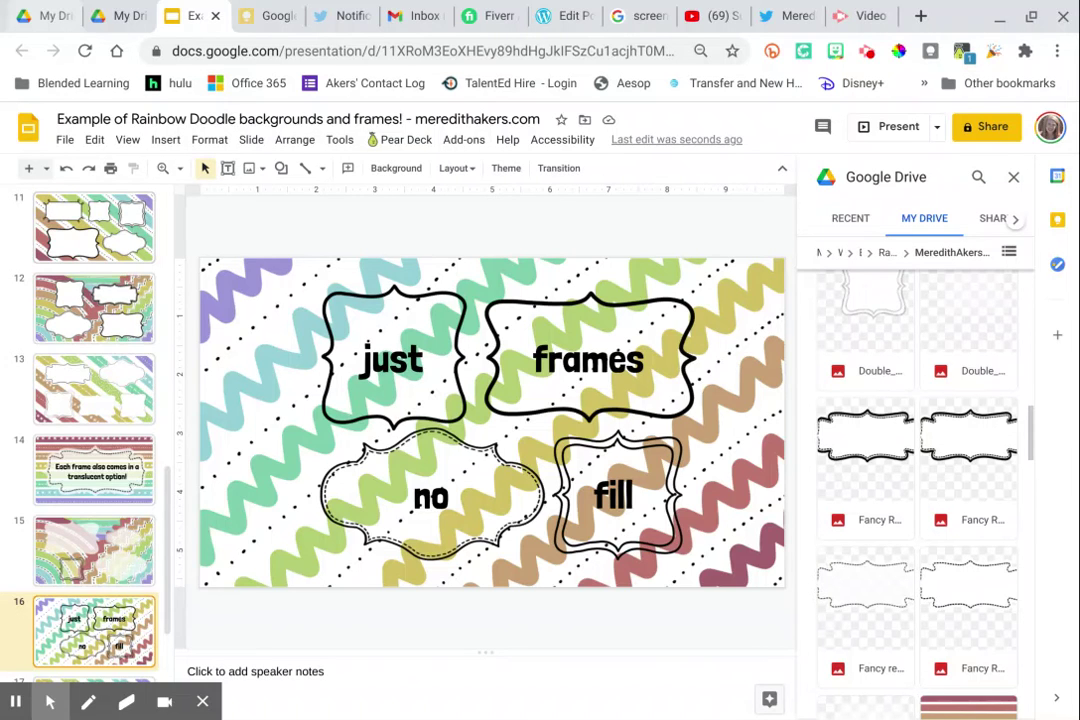
{"action": "left_click", "coordinate": [94, 690]}
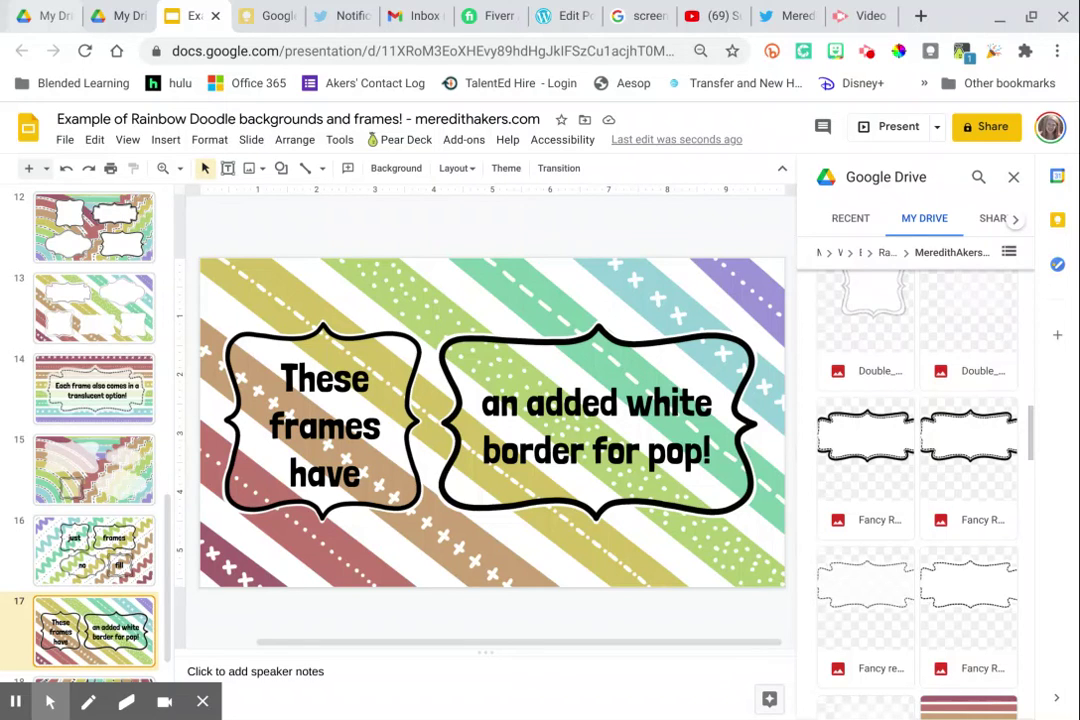
{"action": "left_click", "coordinate": [94, 690]}
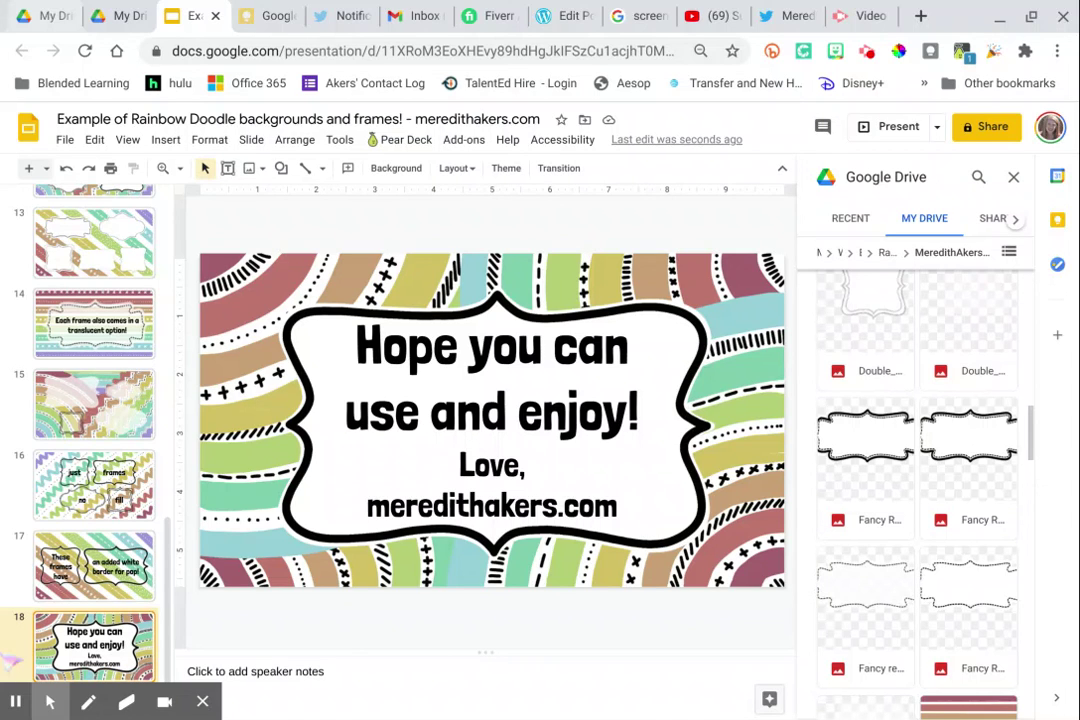
{"action": "scroll", "coordinate": [94, 430], "scroll_direction": "up", "scroll_amount": 10}
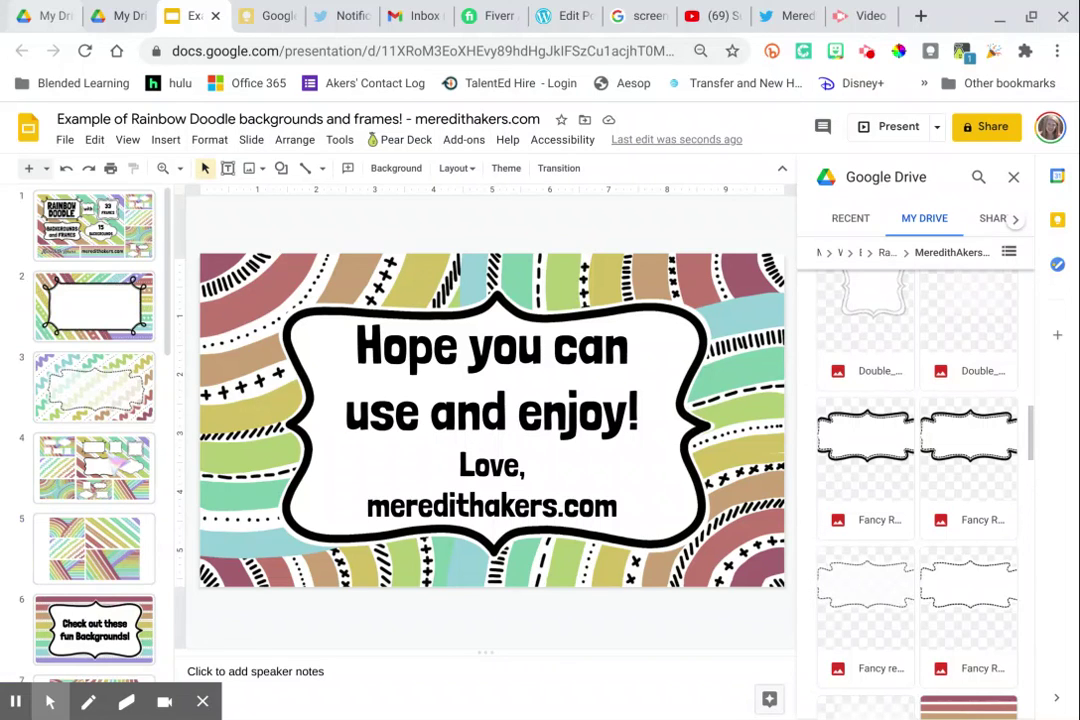
{"action": "left_click", "coordinate": [94, 225]}
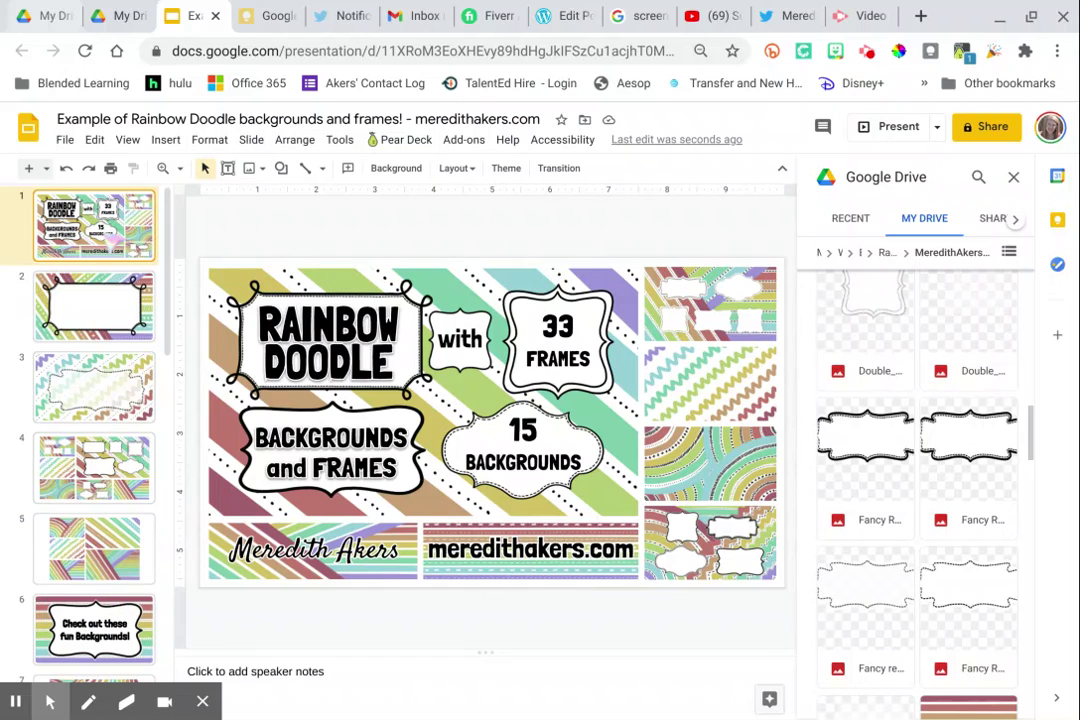